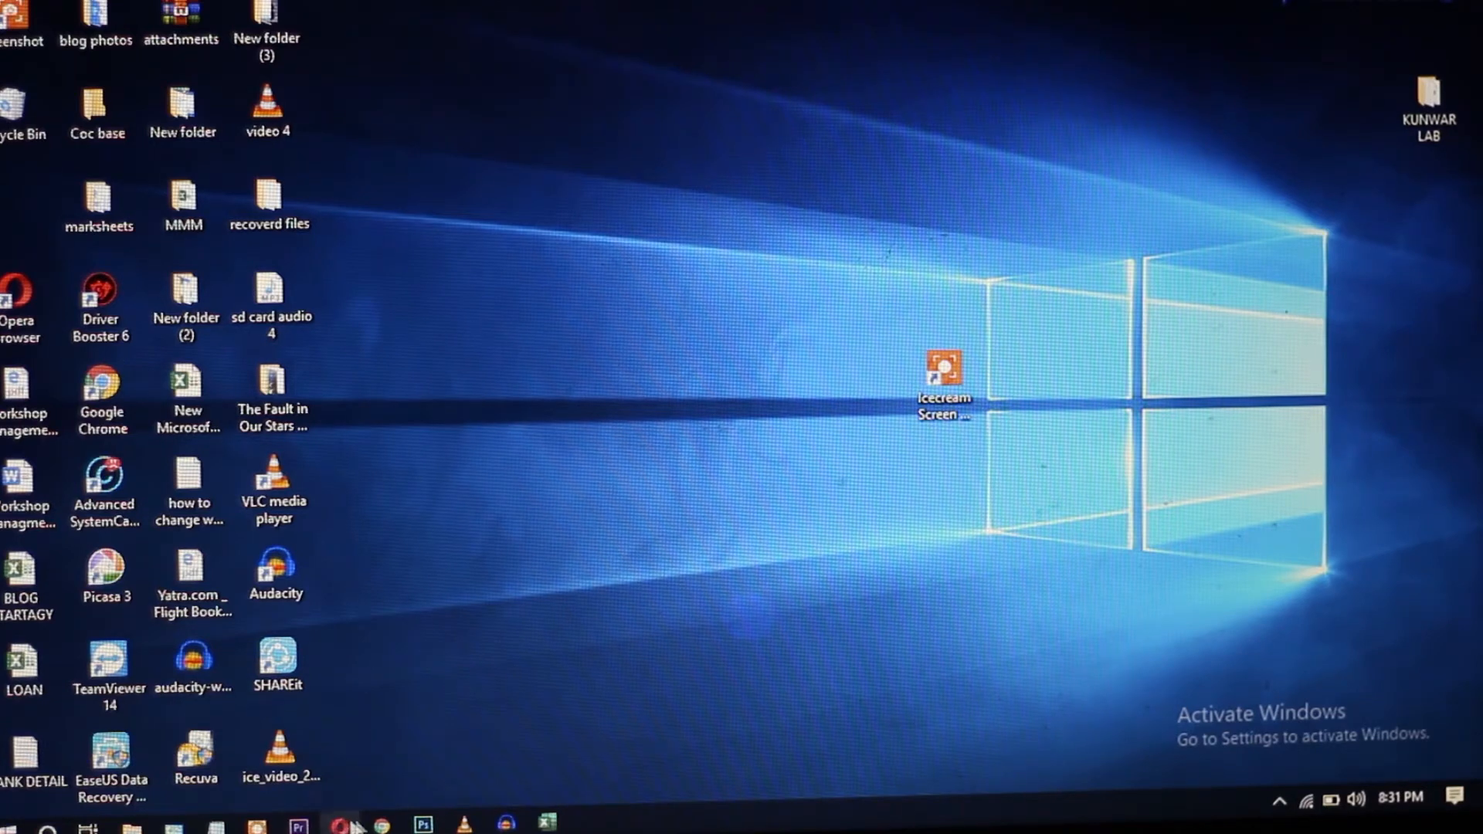
Step: Bring the Chrome window with the Google homepage to the front from the taskbar
{"action": "left_click", "coordinate": [381, 824]}
Step: Search Google for 'icecream screen recorder' from history and reach the Icecream Apps page
{"action": "left_click", "coordinate": [601, 421]}
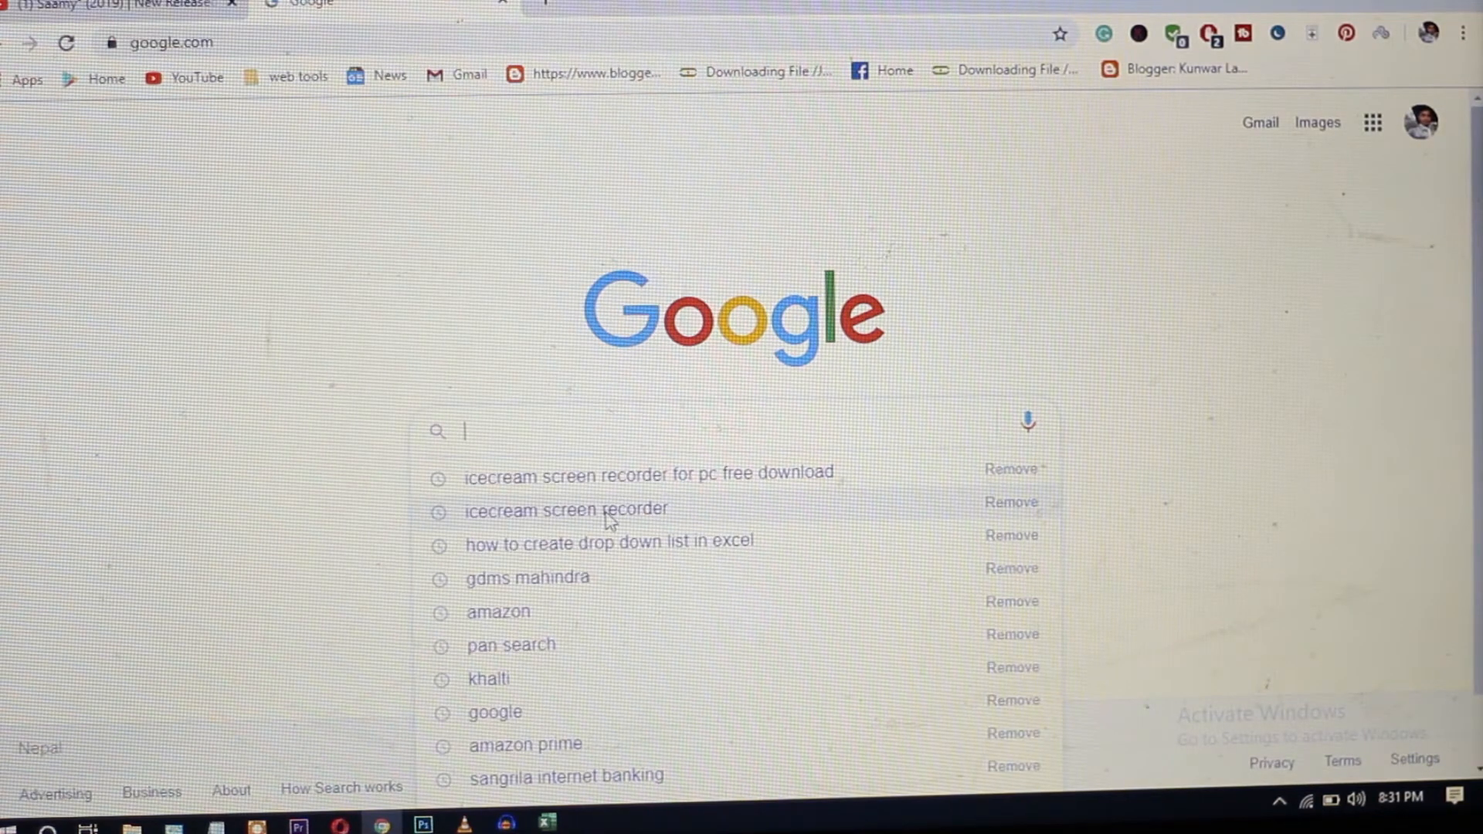
{"action": "left_click", "coordinate": [567, 511]}
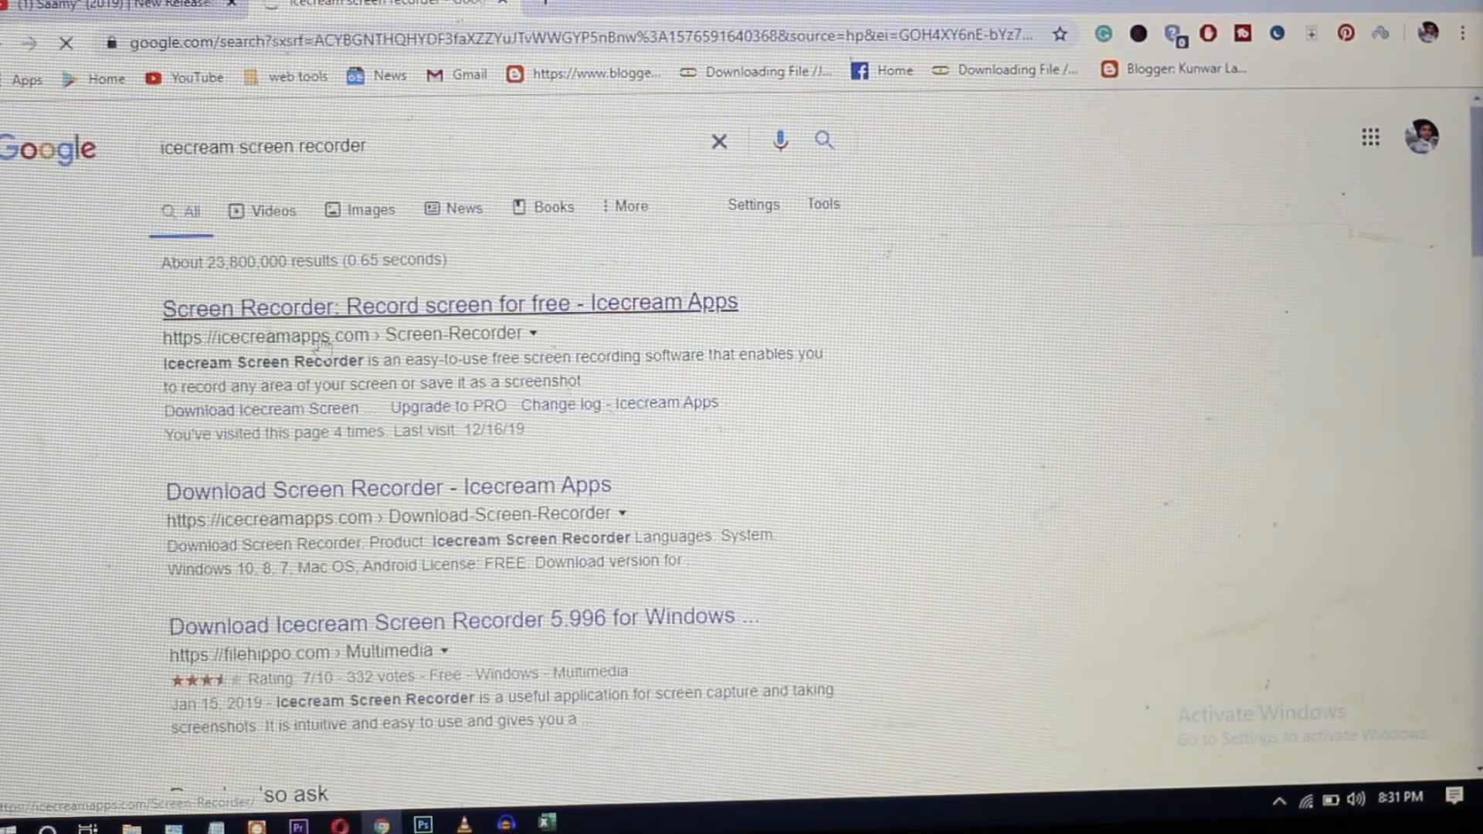
{"action": "left_click", "coordinate": [337, 306]}
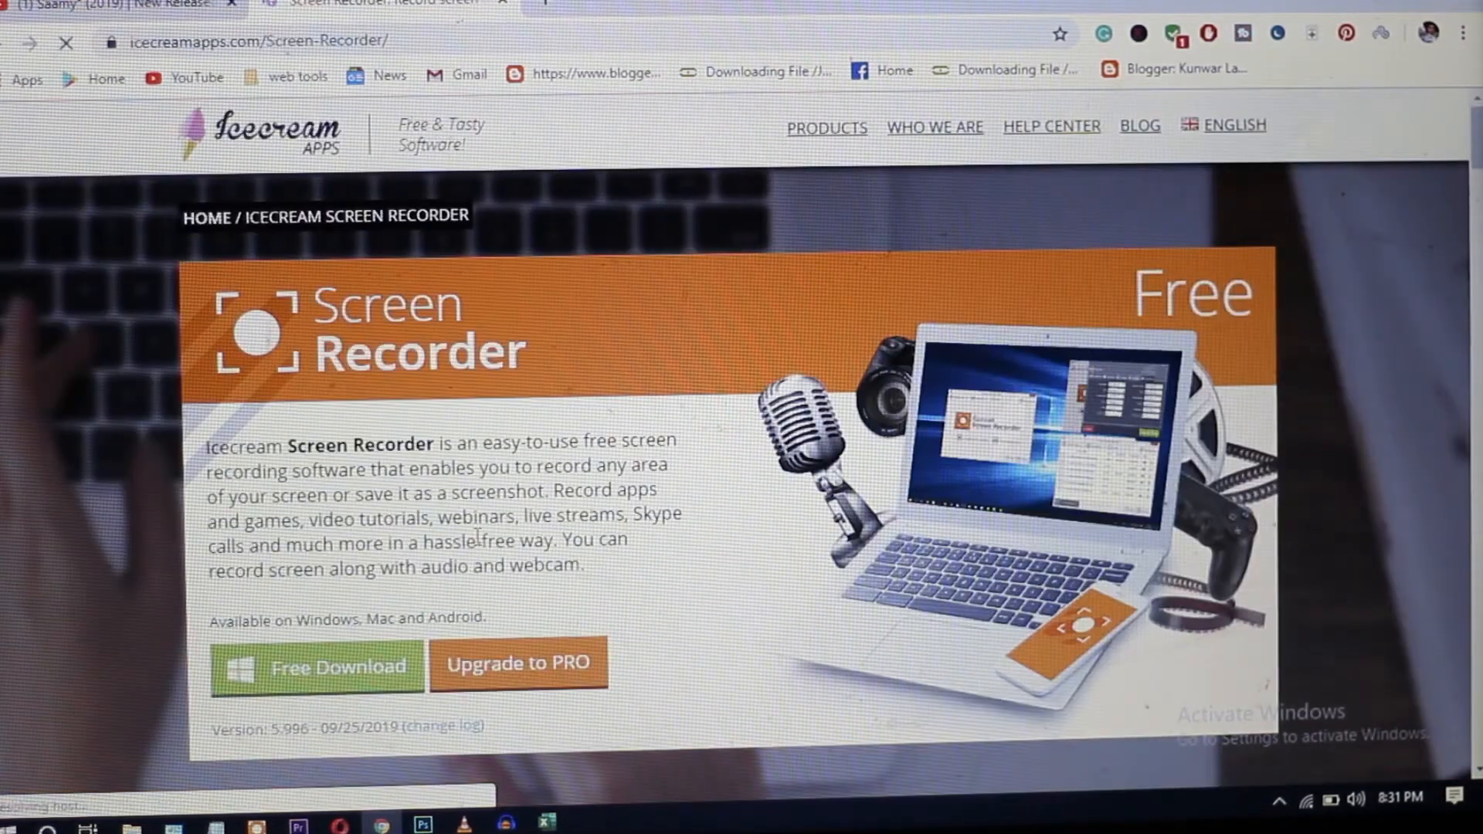
Step: Start the free download of the Screen Recorder installer and view it in the browser's downloads list
{"action": "left_click", "coordinate": [317, 669]}
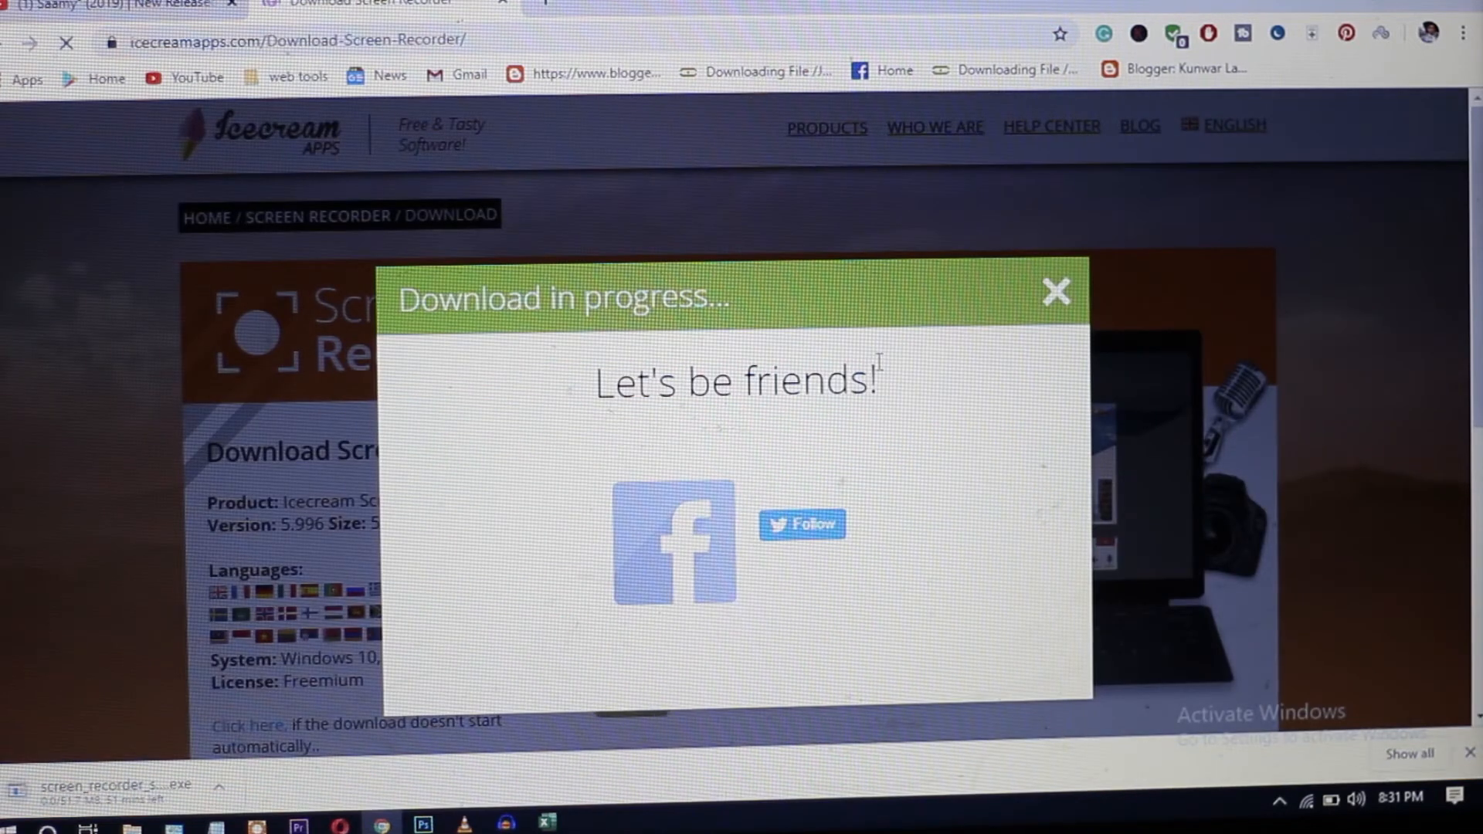
{"action": "left_click", "coordinate": [1054, 292]}
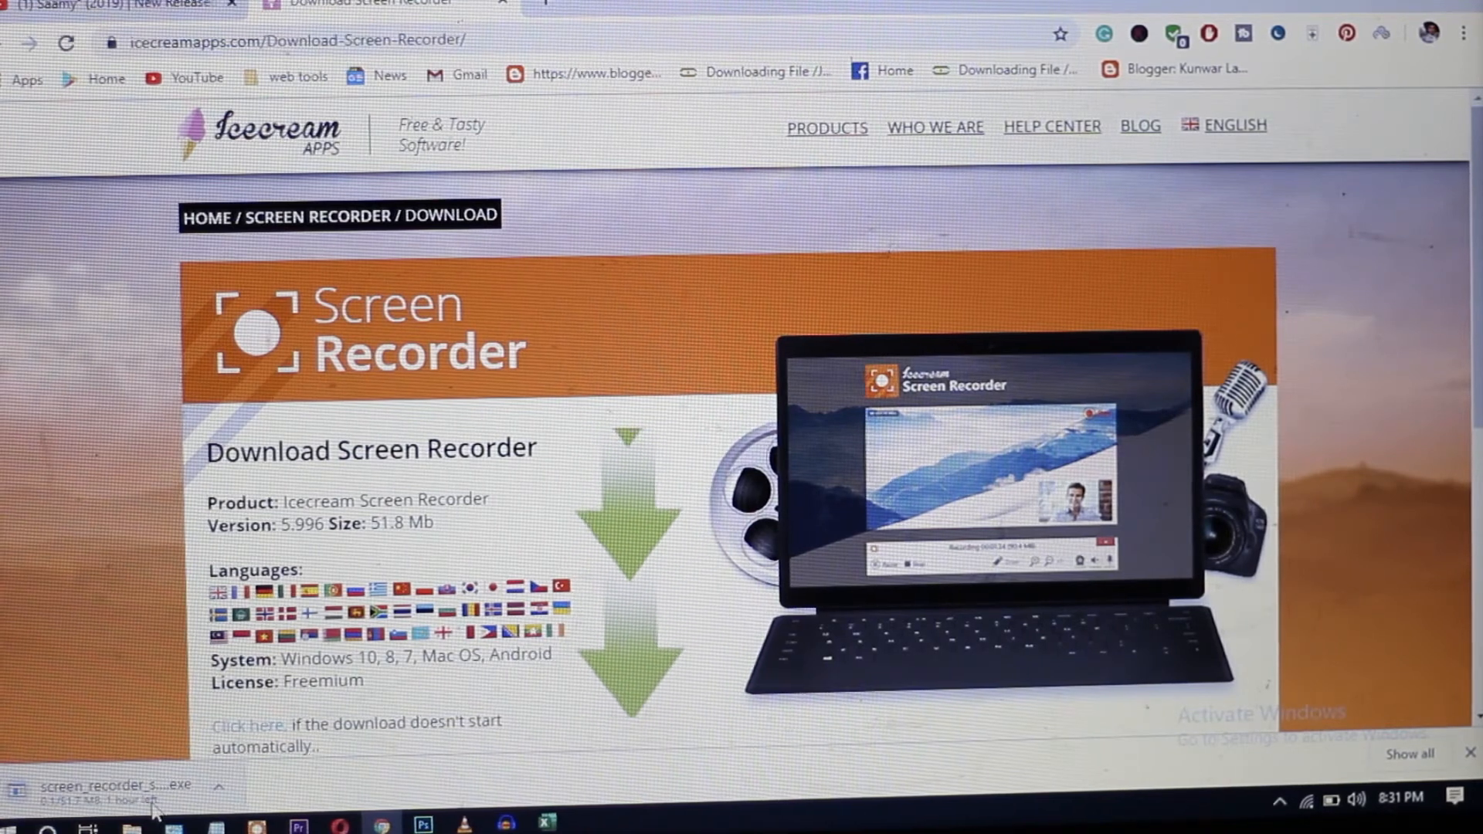
{"action": "left_click", "coordinate": [1410, 755]}
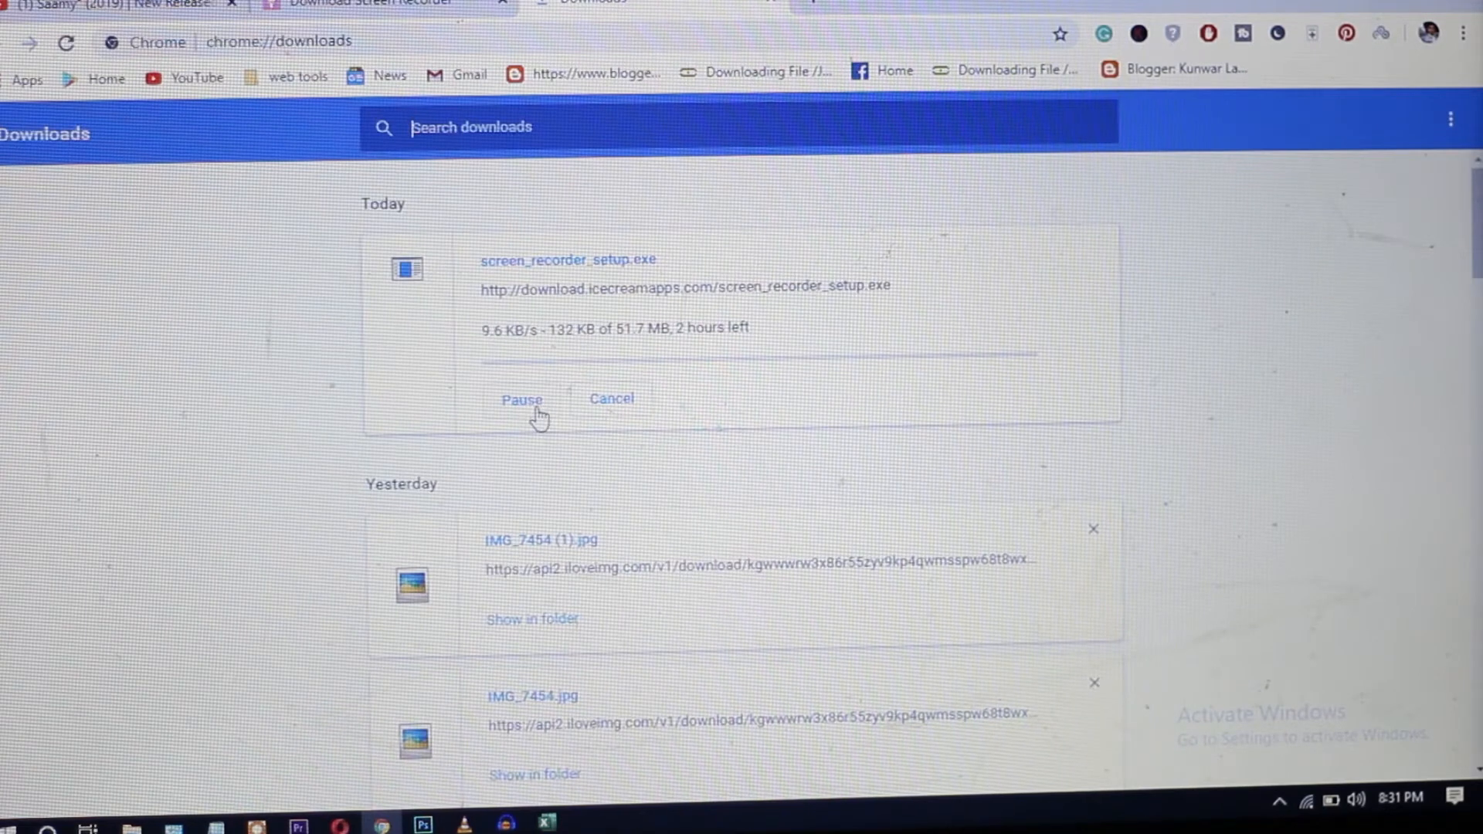
{"action": "left_click", "coordinate": [533, 402]}
Step: Minimize Chrome to the desktop and launch Icecream Screen Recorder from its shortcut
{"action": "left_click", "coordinate": [1390, 5]}
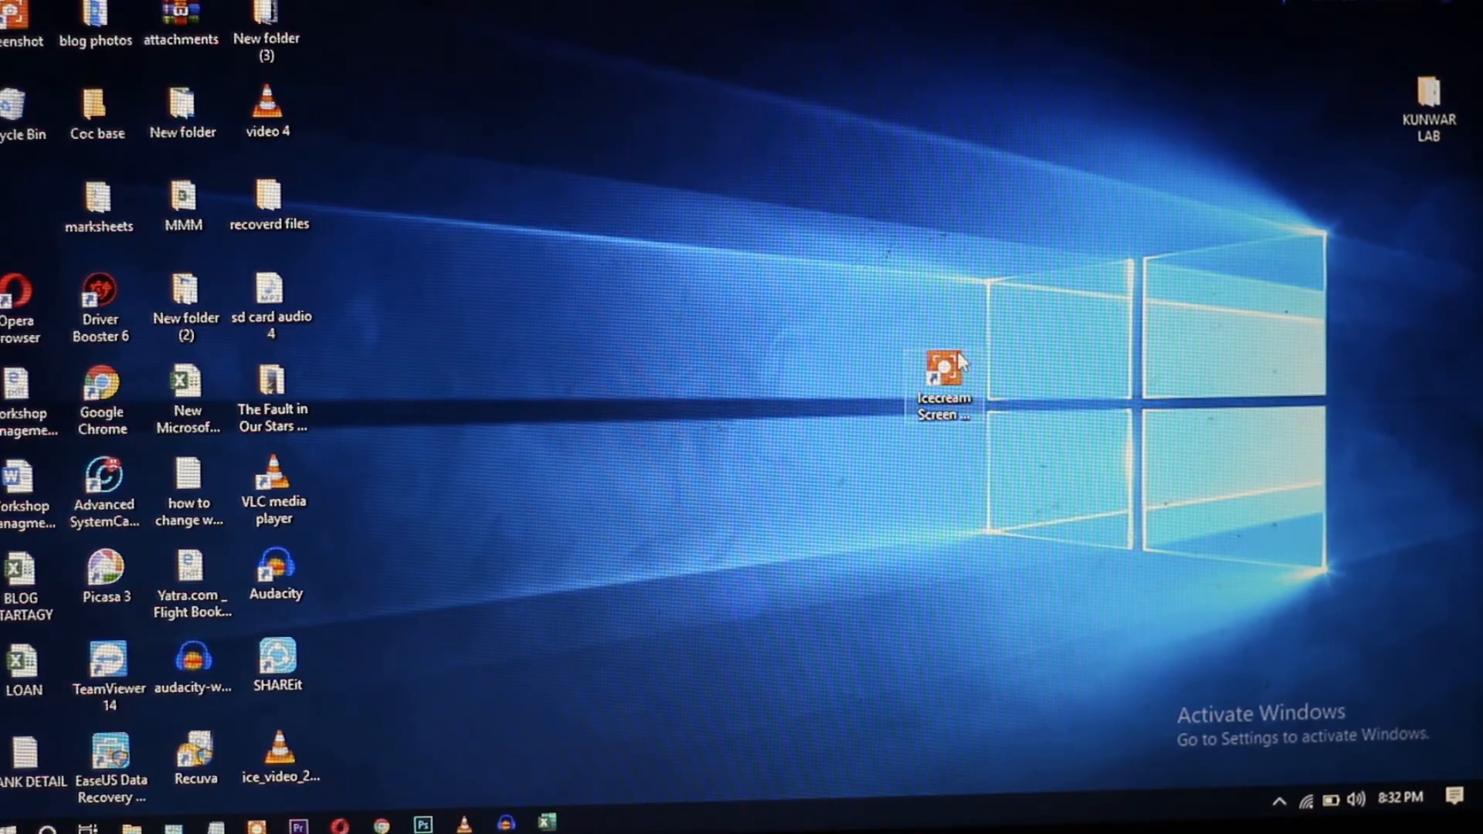
{"action": "double_click", "coordinate": [946, 369]}
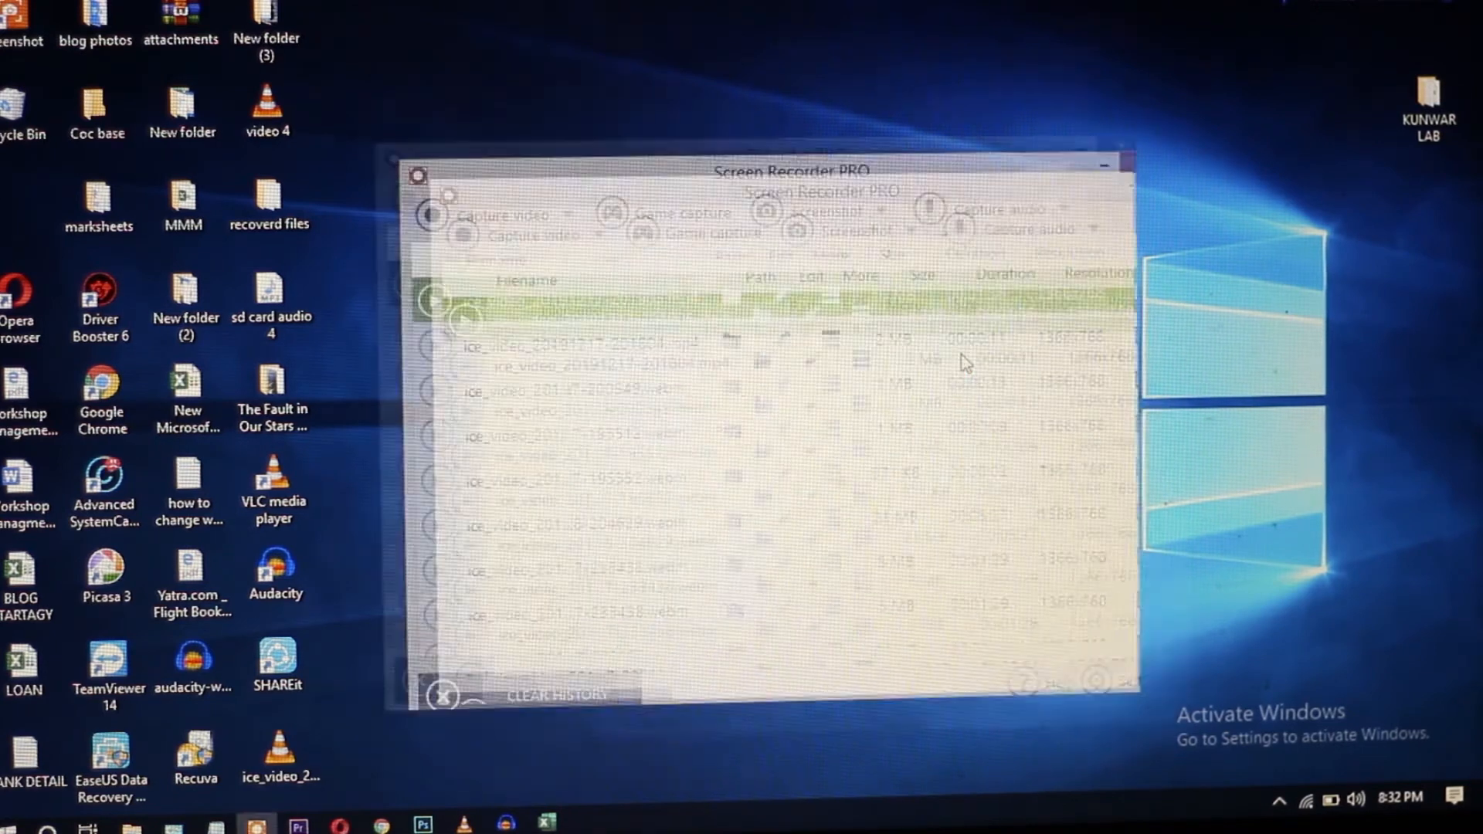
Step: Position the recorder window and choose Fullscreen as the video capture area
{"action": "left_click", "coordinate": [952, 177]}
{"action": "left_click_drag", "start_coordinate": [946, 133], "coordinate": [961, 111]}
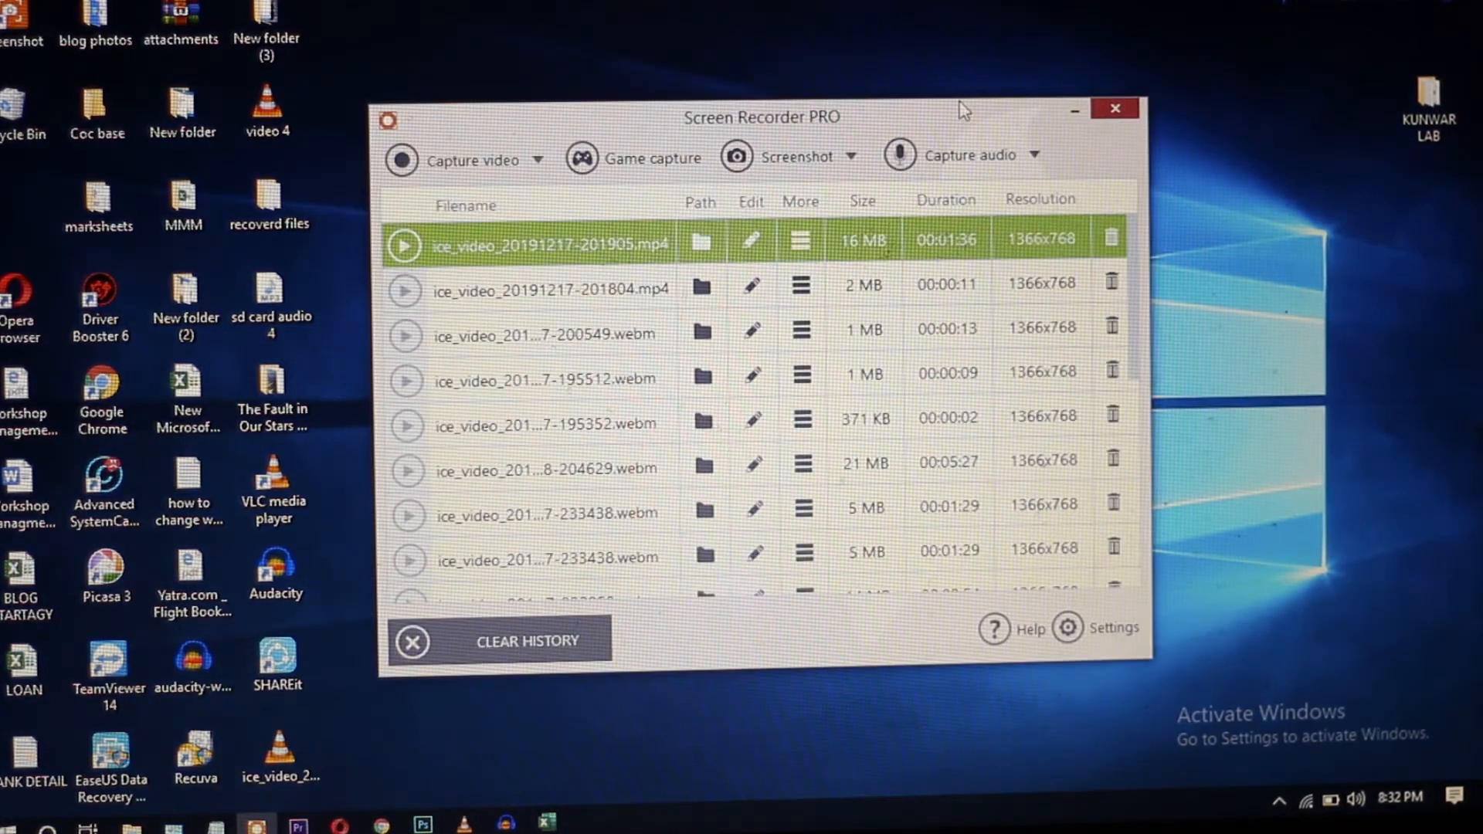
{"action": "left_click", "coordinate": [535, 158]}
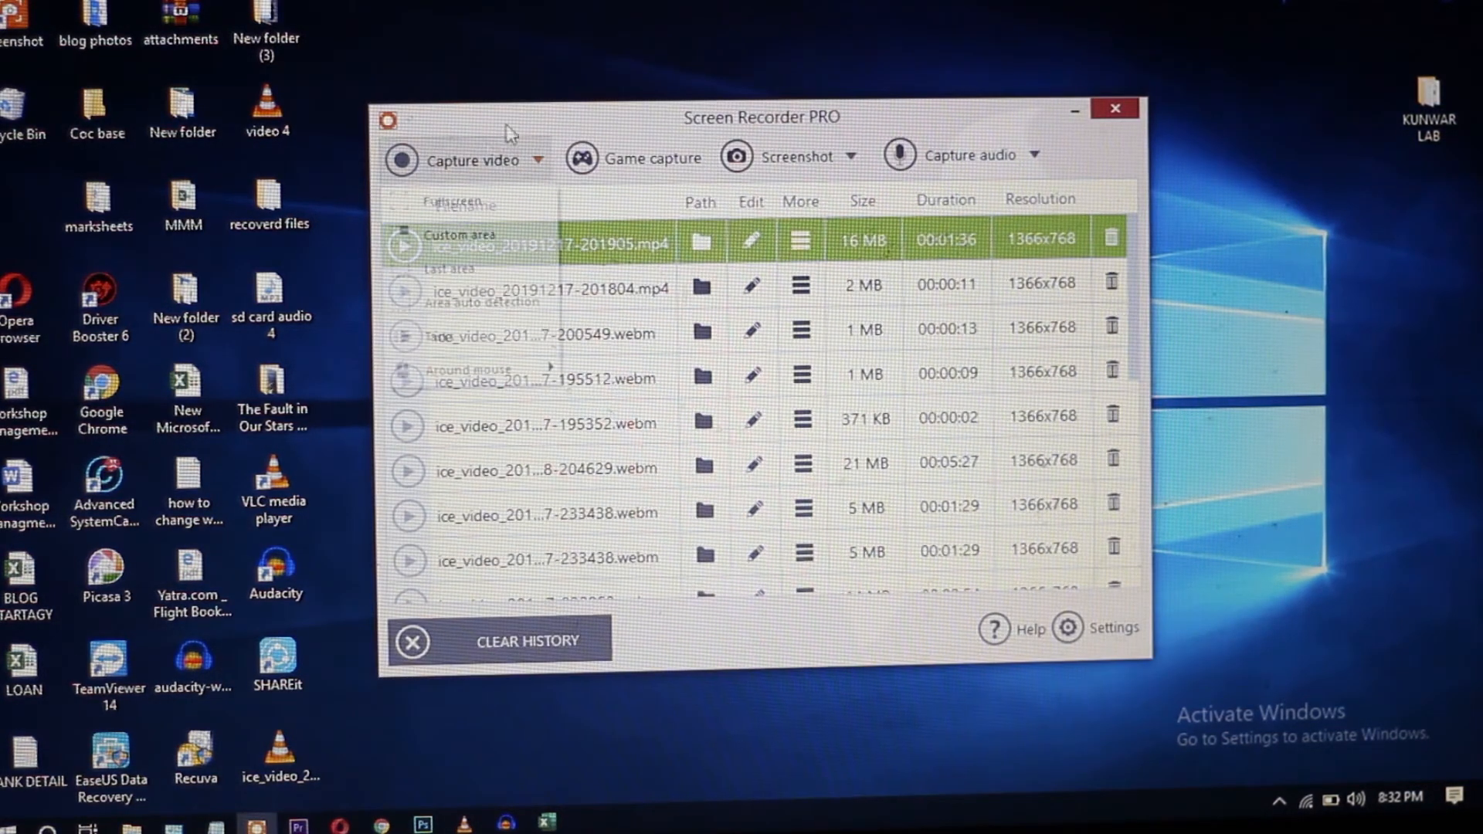
{"action": "left_click", "coordinate": [526, 122]}
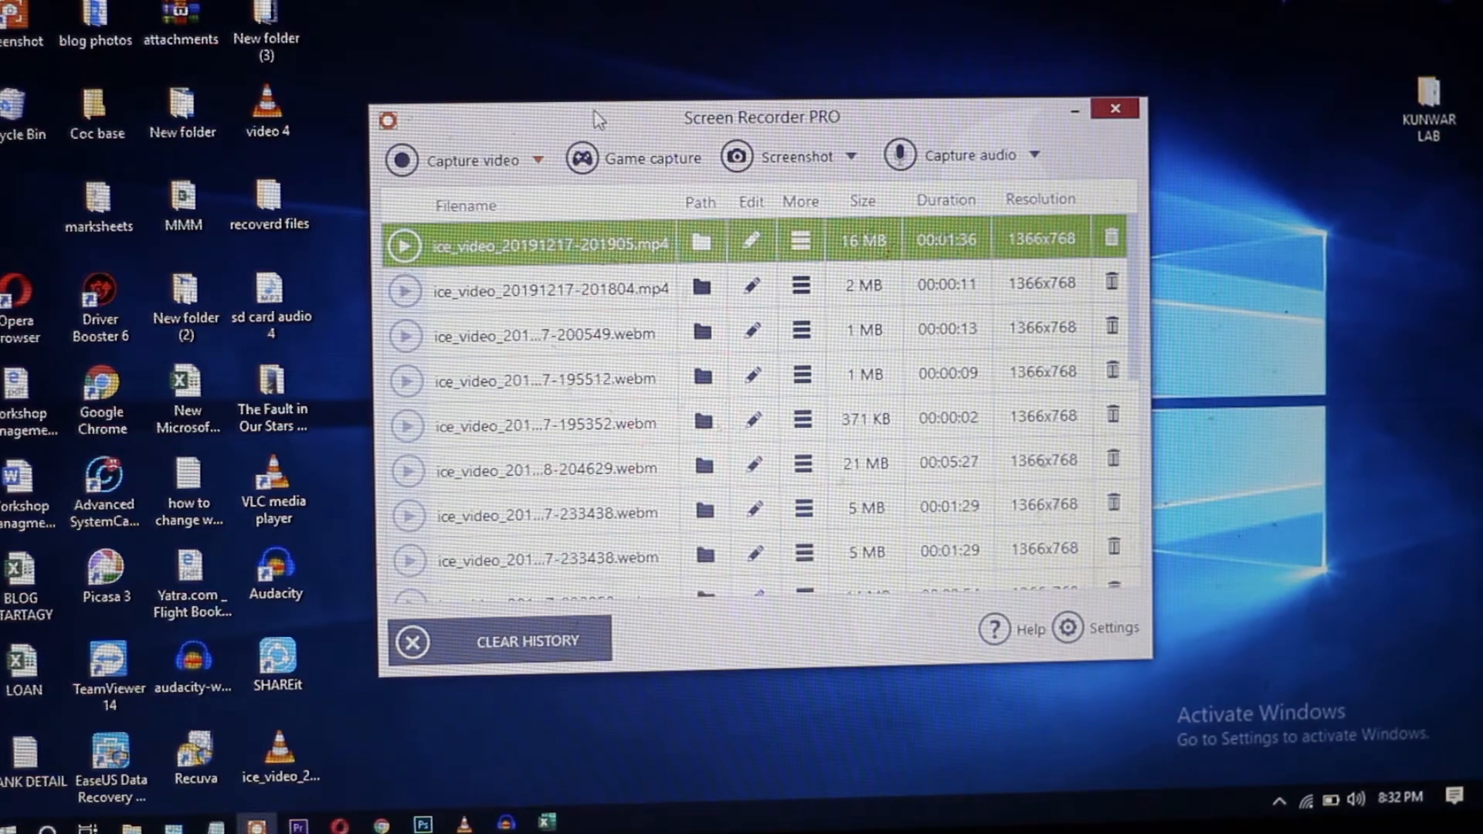
{"action": "left_click", "coordinate": [475, 163]}
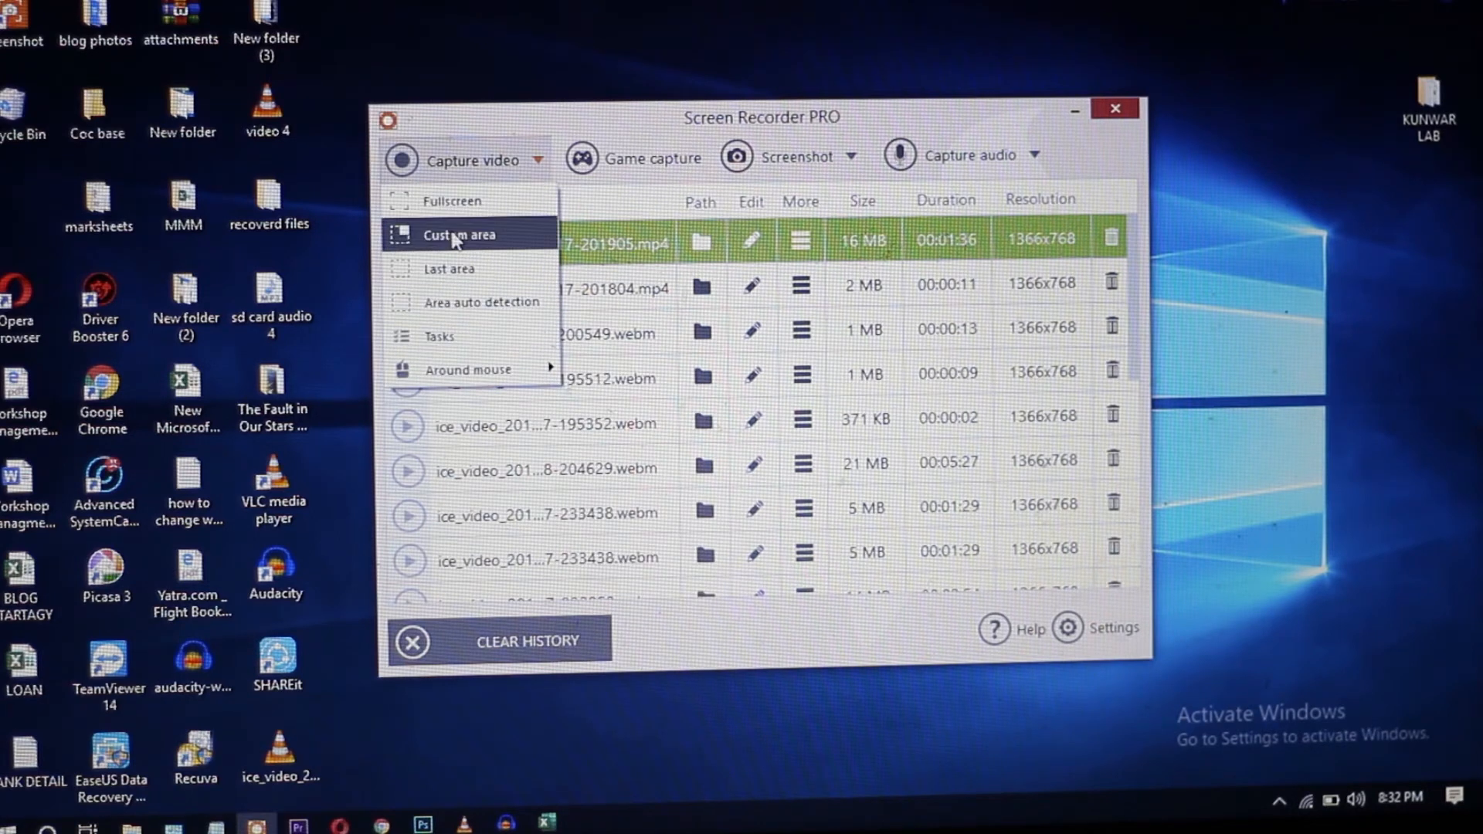
{"action": "left_click", "coordinate": [464, 208]}
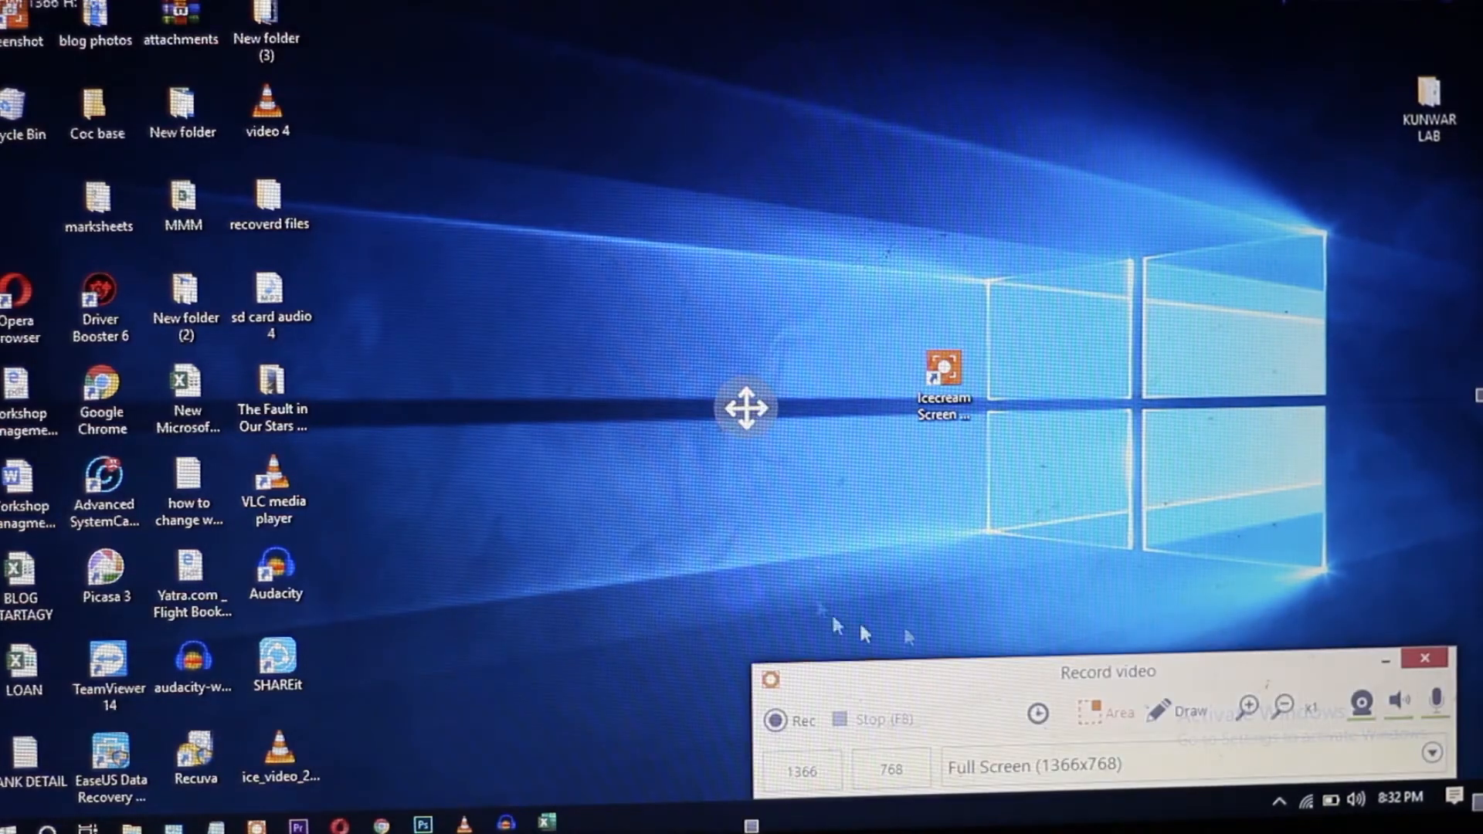
Step: Position the recording panel and start recording the full screen
{"action": "left_click_drag", "start_coordinate": [928, 675], "coordinate": [817, 577]}
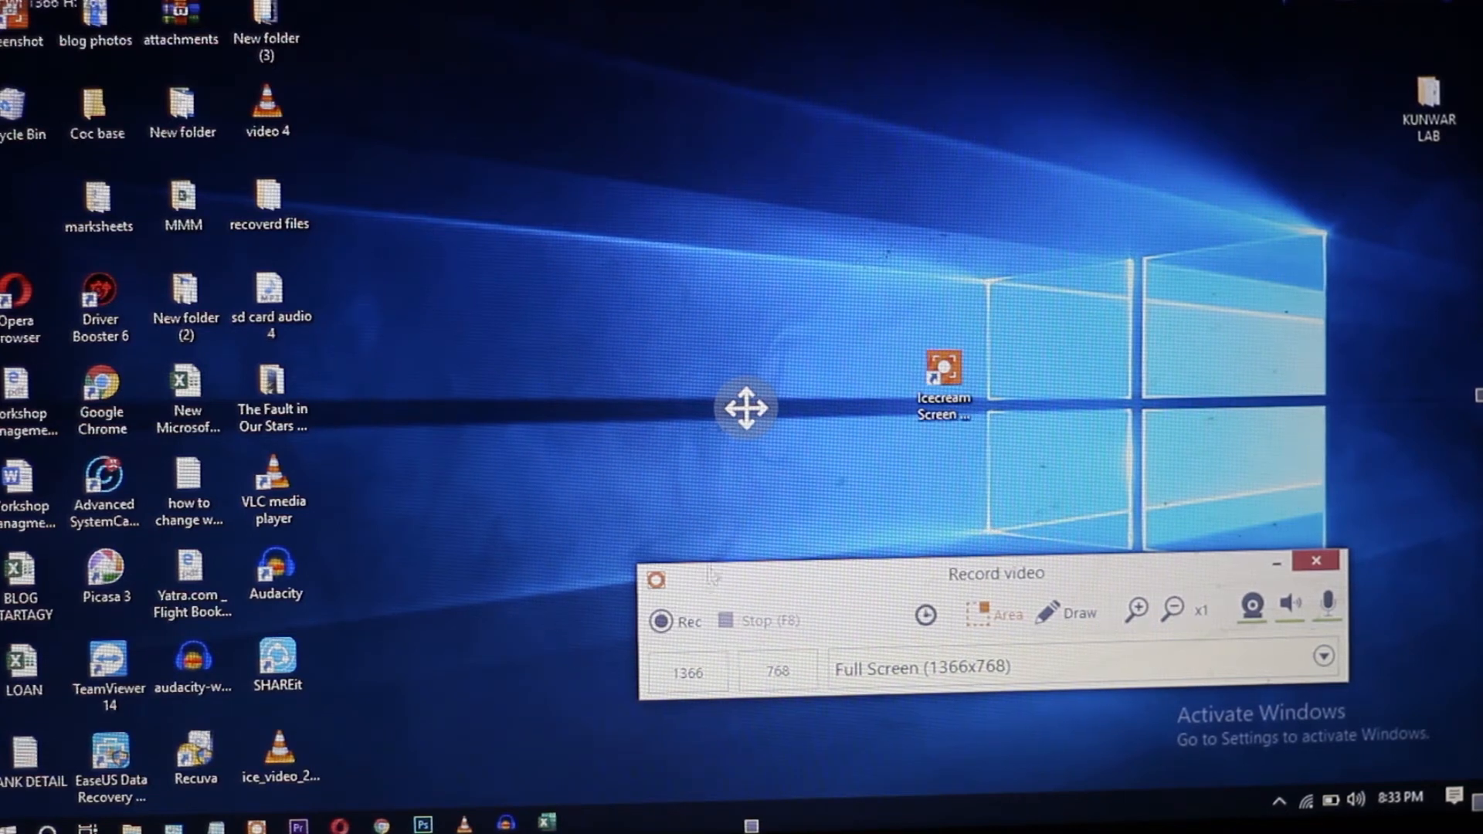
{"action": "left_click_drag", "start_coordinate": [817, 585], "coordinate": [842, 554]}
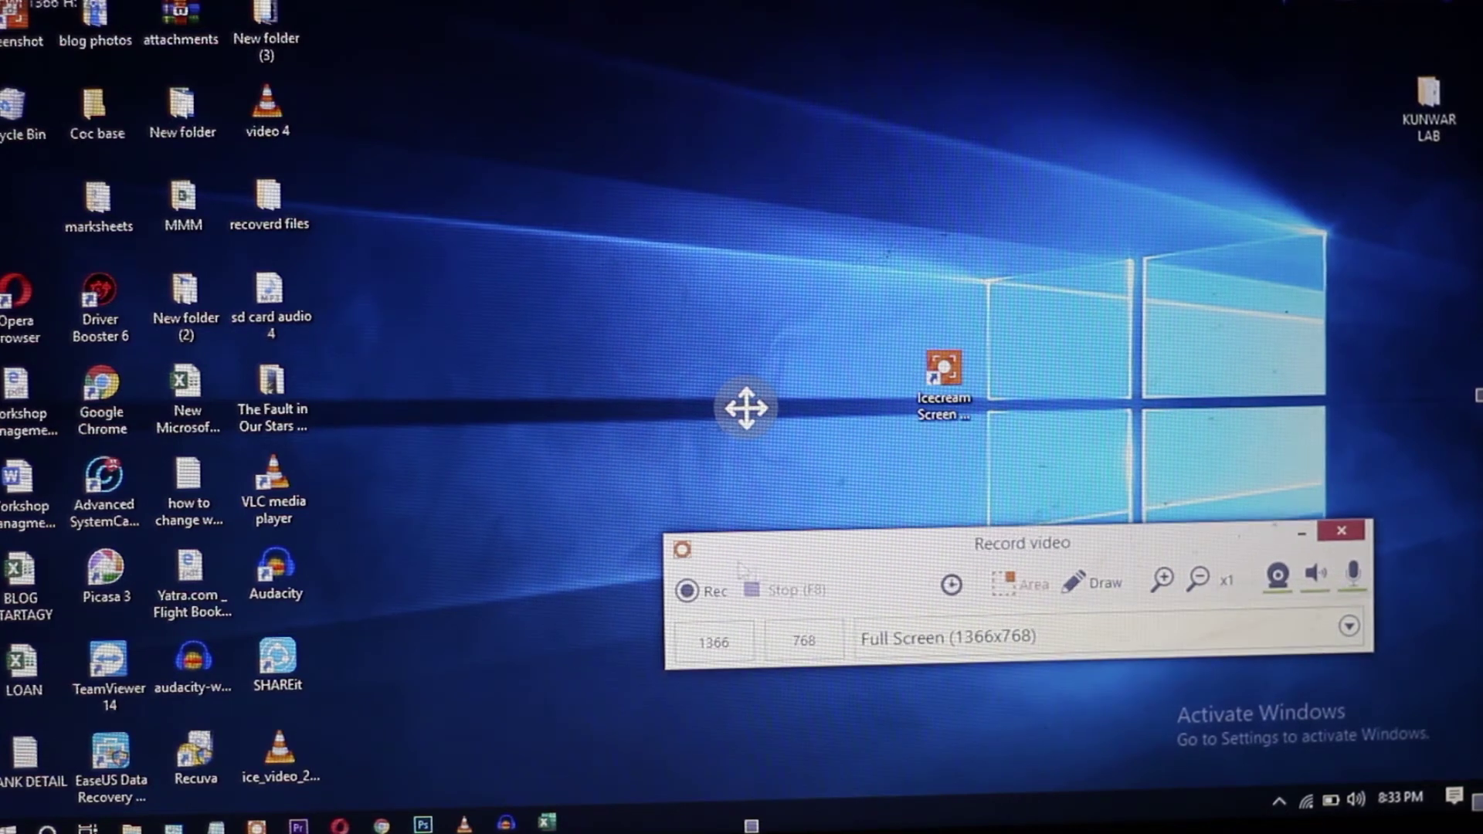
{"action": "left_click", "coordinate": [688, 590]}
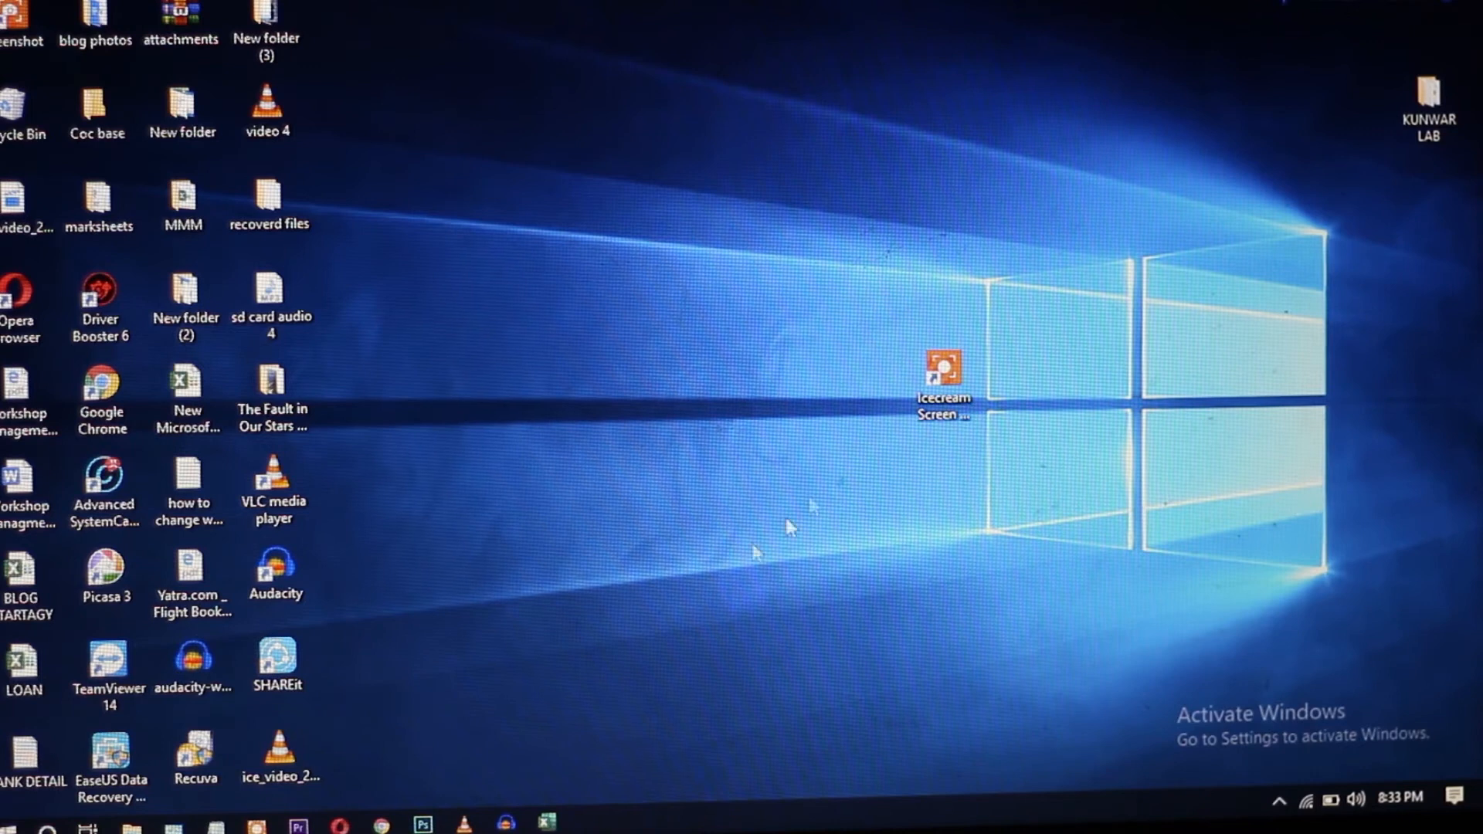
Step: Bring back the recording controls and stop the recording at about 17 seconds
{"action": "mouse_move", "coordinate": [257, 824]}
{"action": "left_click", "coordinate": [279, 825]}
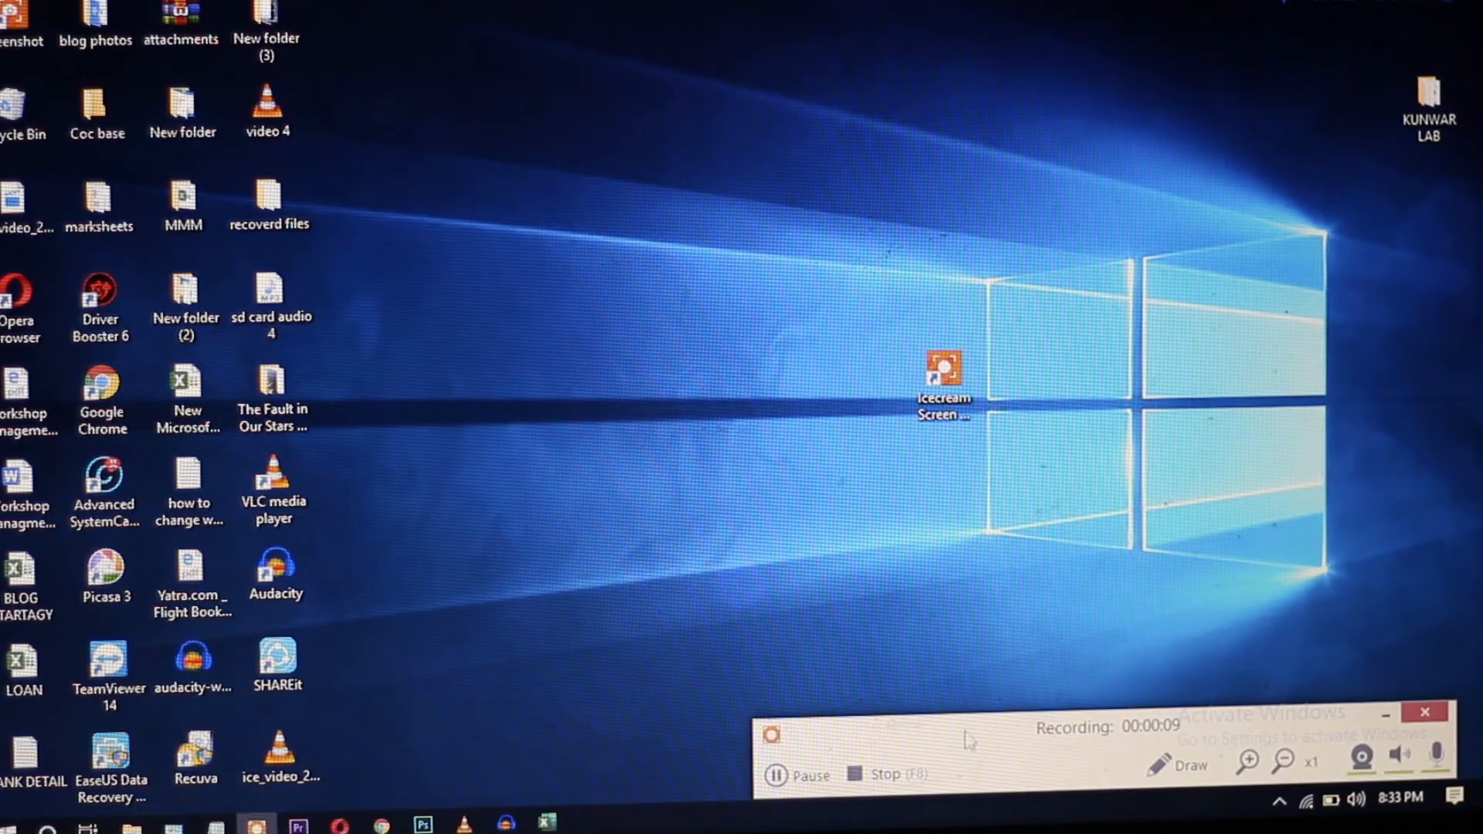
{"action": "left_click_drag", "start_coordinate": [969, 742], "coordinate": [909, 627]}
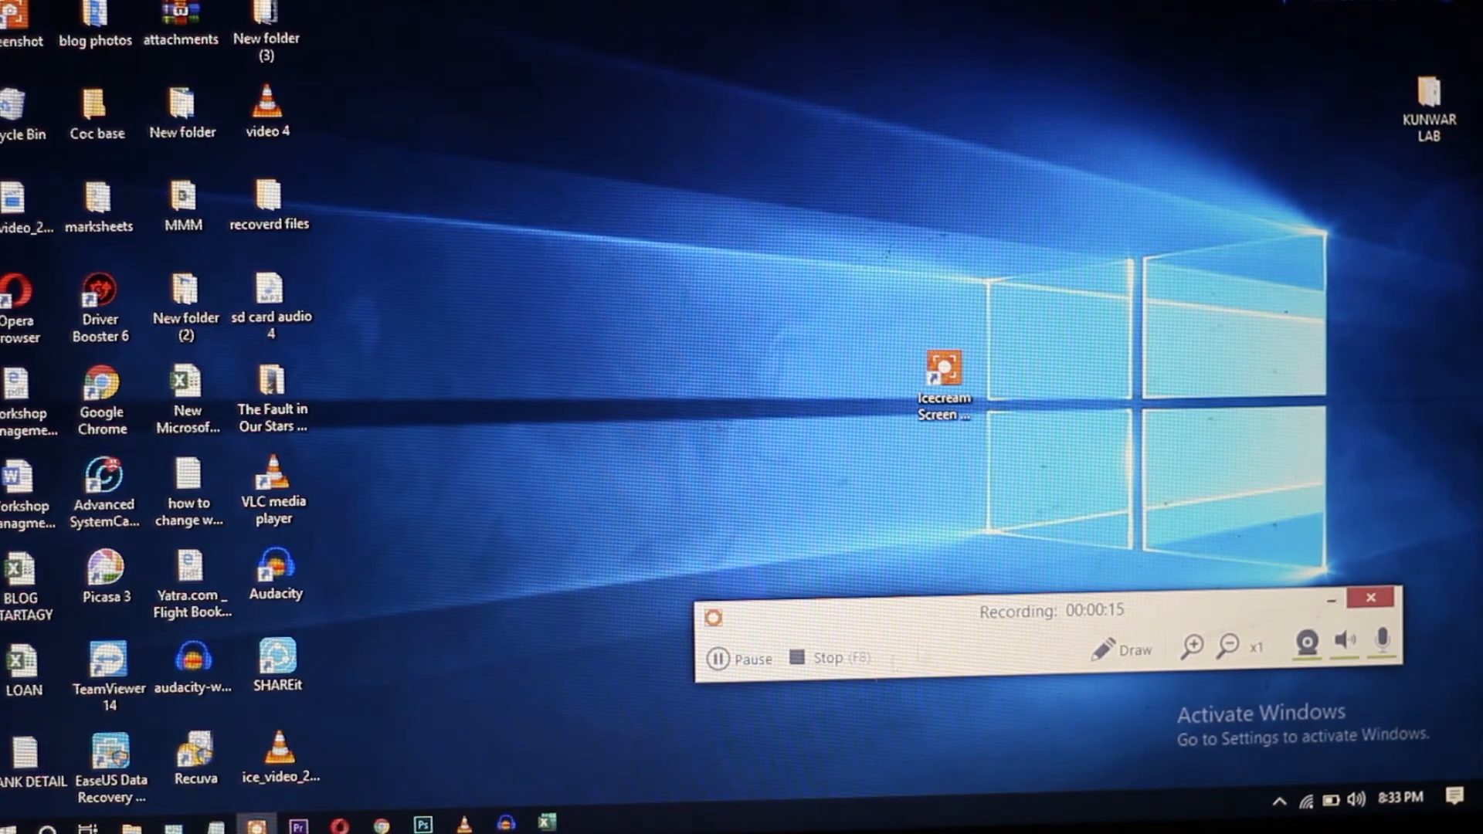
{"action": "left_click", "coordinate": [825, 663]}
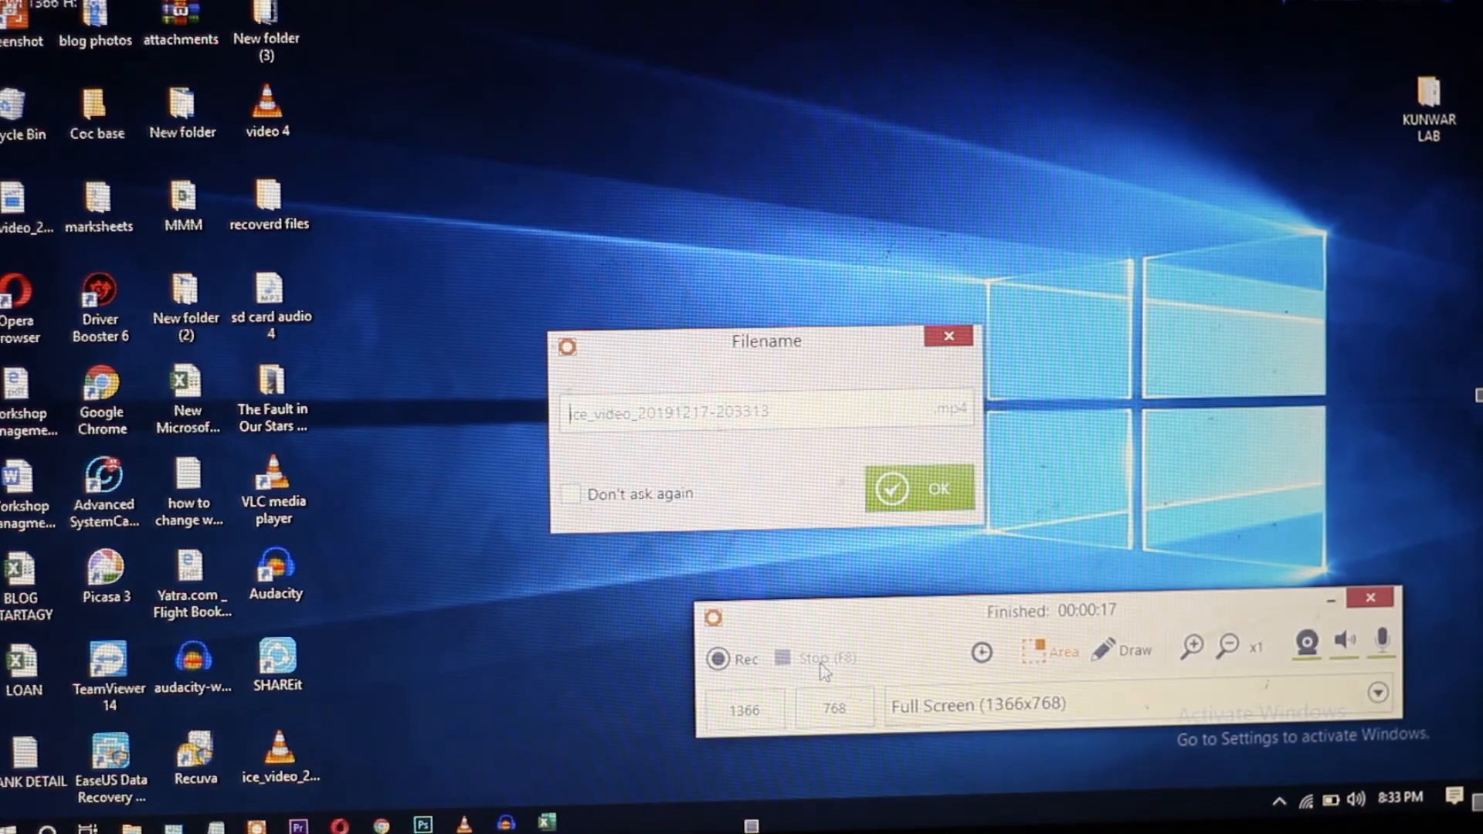
Step: Save the video with the suggested file name, dismiss the saved notice, and return to the history list
{"action": "left_click", "coordinate": [950, 337]}
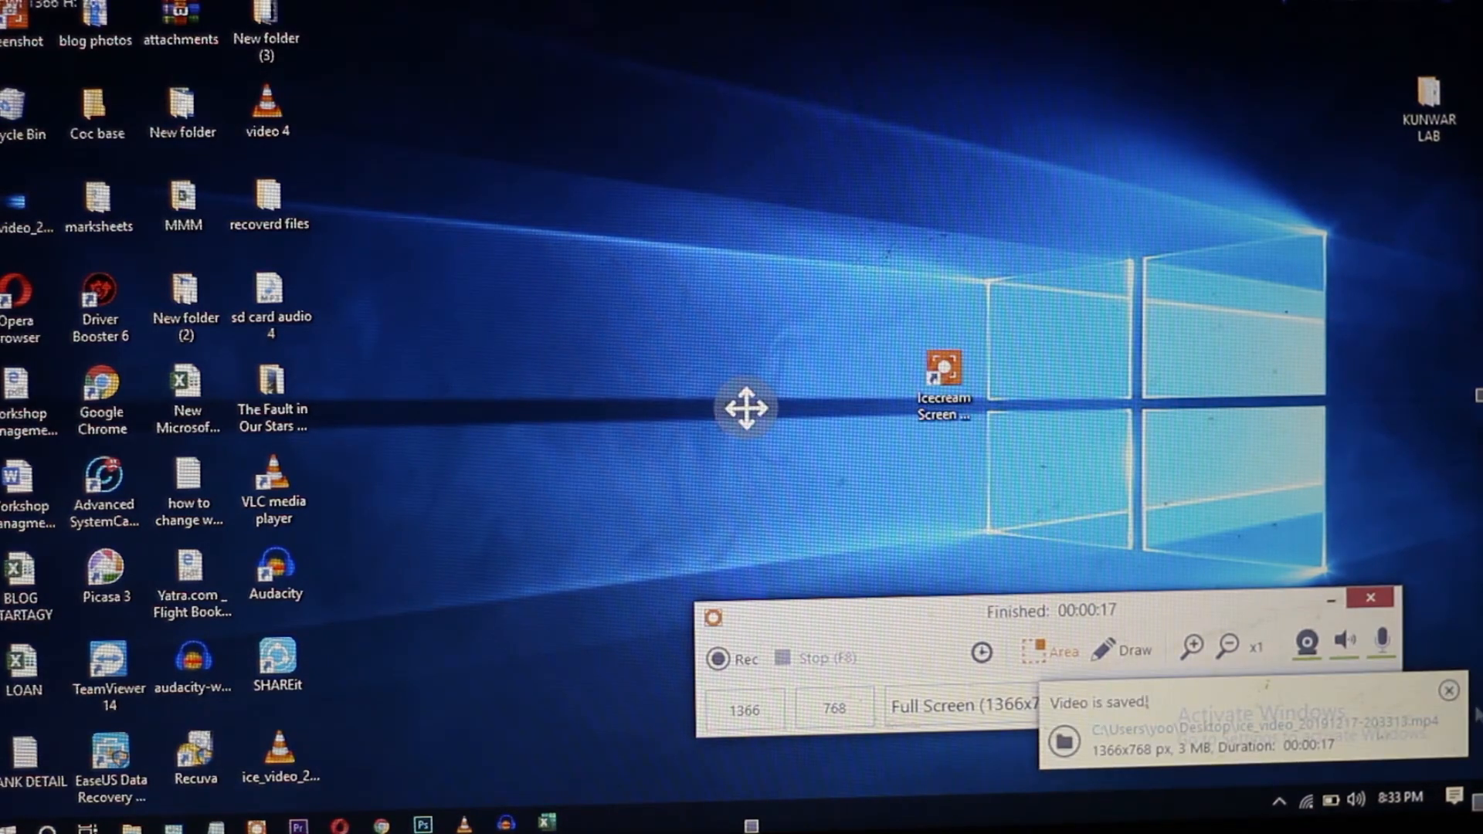
{"action": "left_click", "coordinate": [1449, 692]}
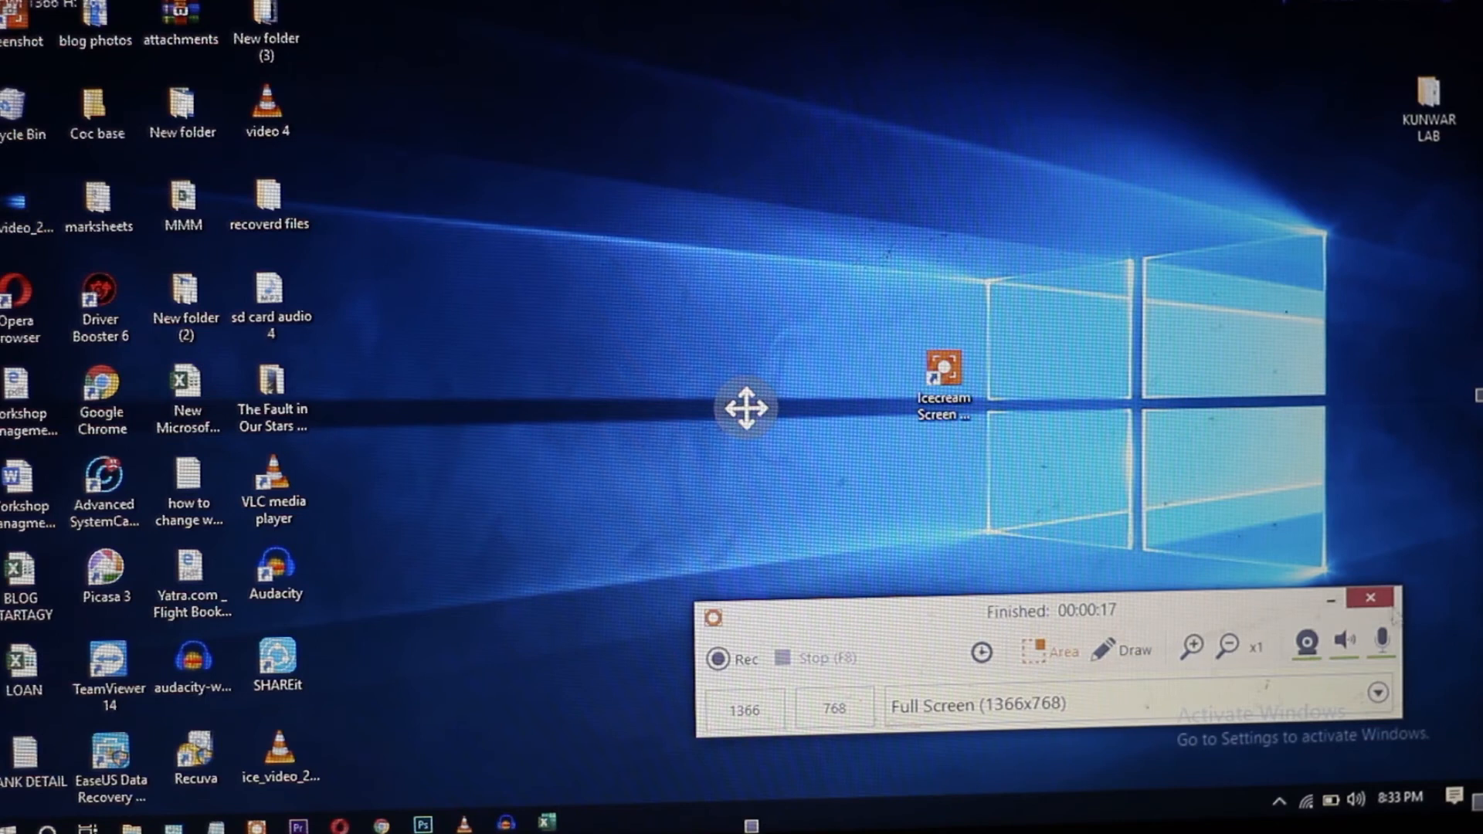
{"action": "left_click", "coordinate": [1370, 598]}
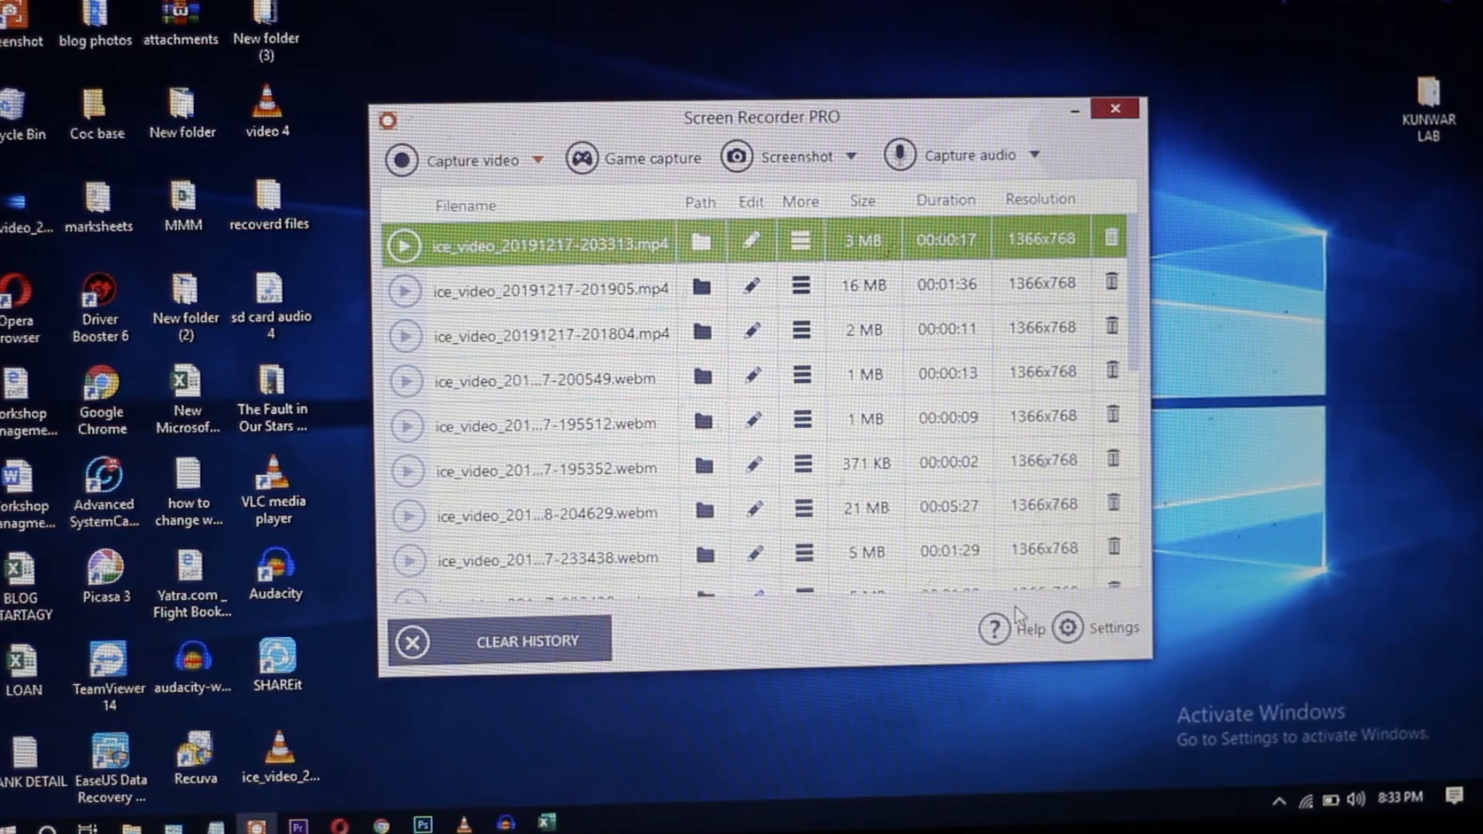
Step: Browse the Settings tabs (System, Save to, Video, Audio, Hotkeys) and land on the Video options
{"action": "left_click", "coordinate": [1068, 629]}
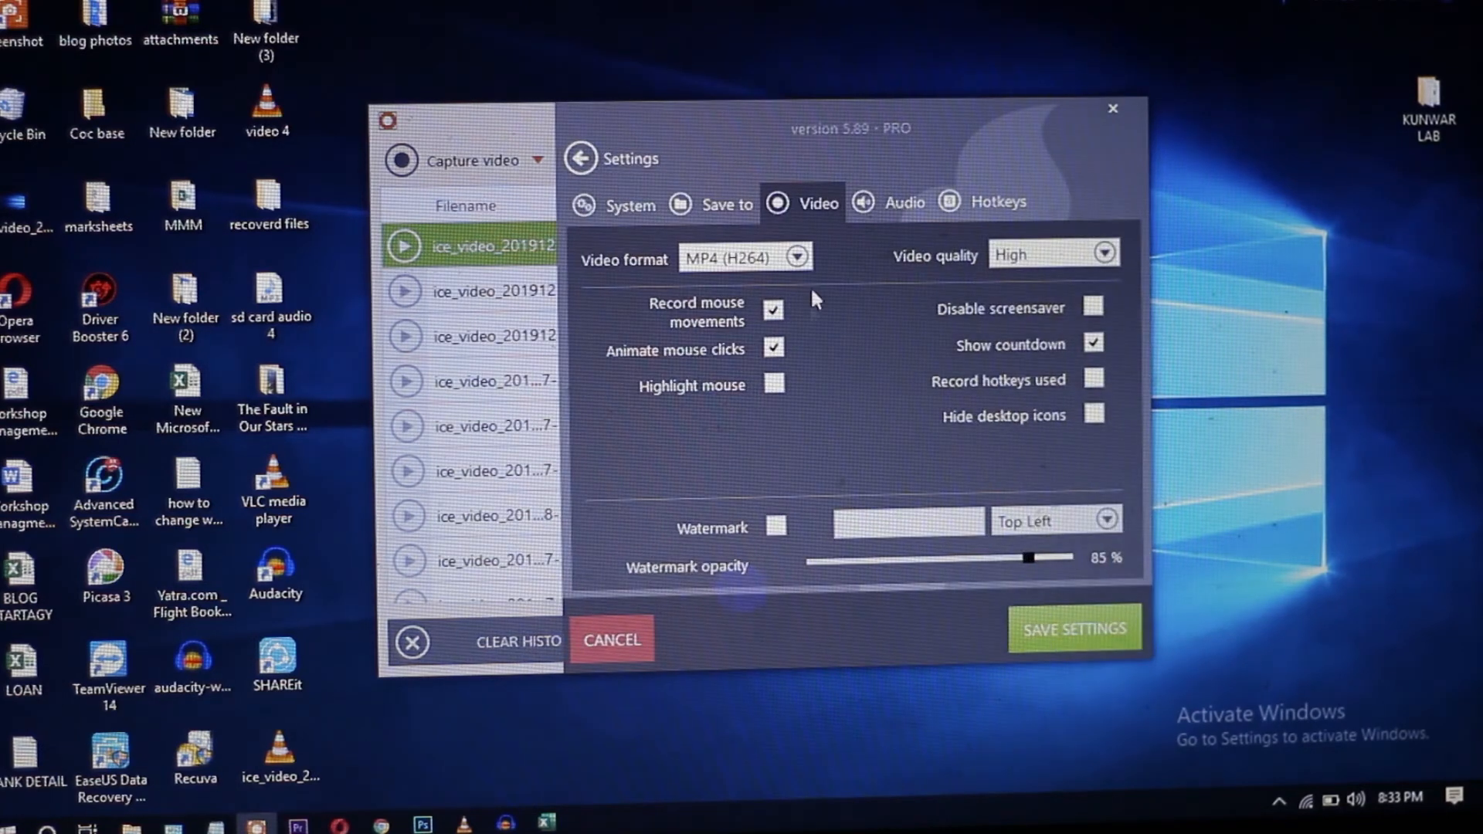
{"action": "left_click", "coordinate": [634, 204]}
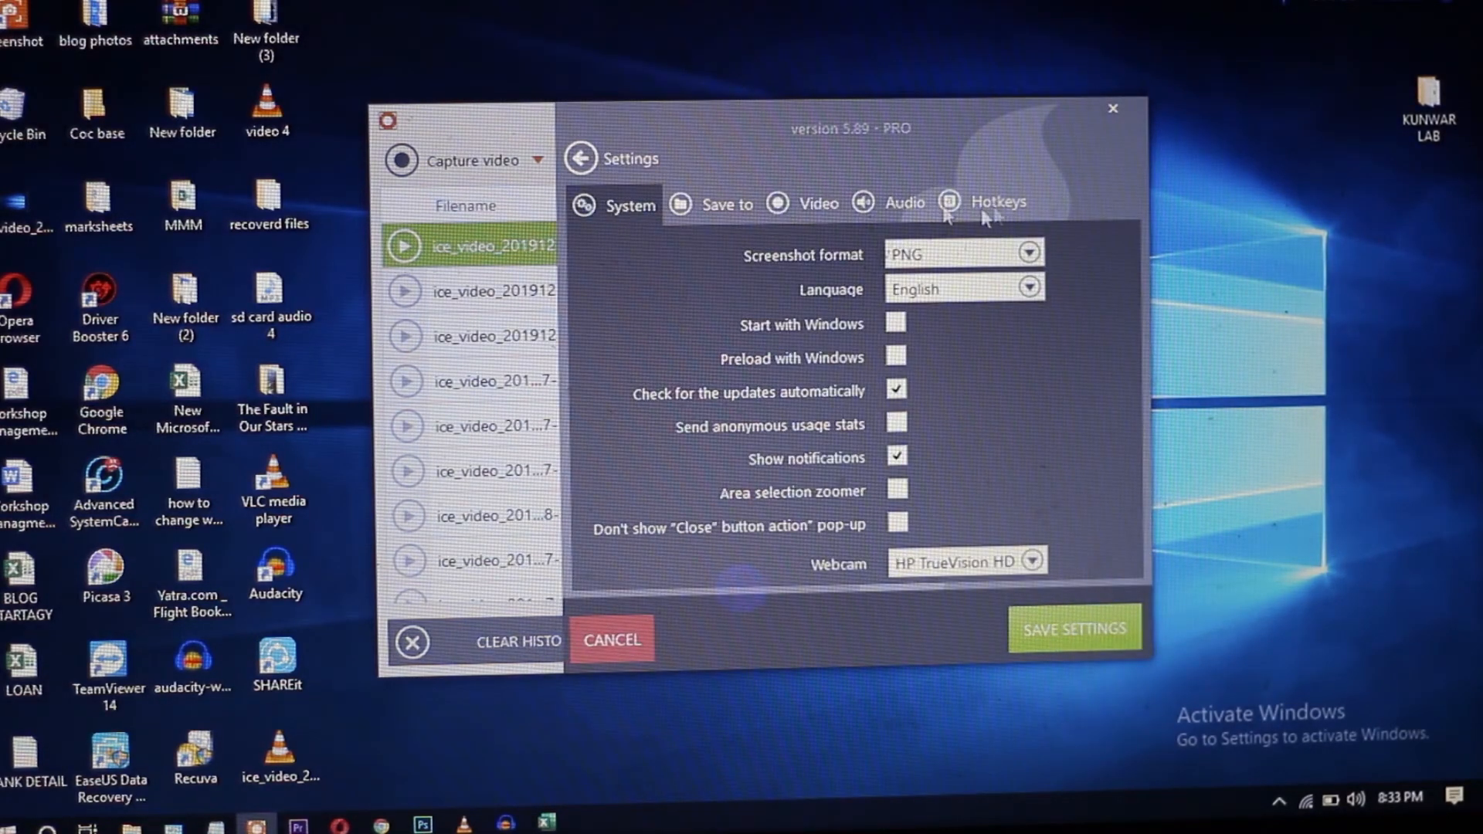
{"action": "left_click", "coordinate": [713, 204]}
{"action": "left_click", "coordinate": [803, 202]}
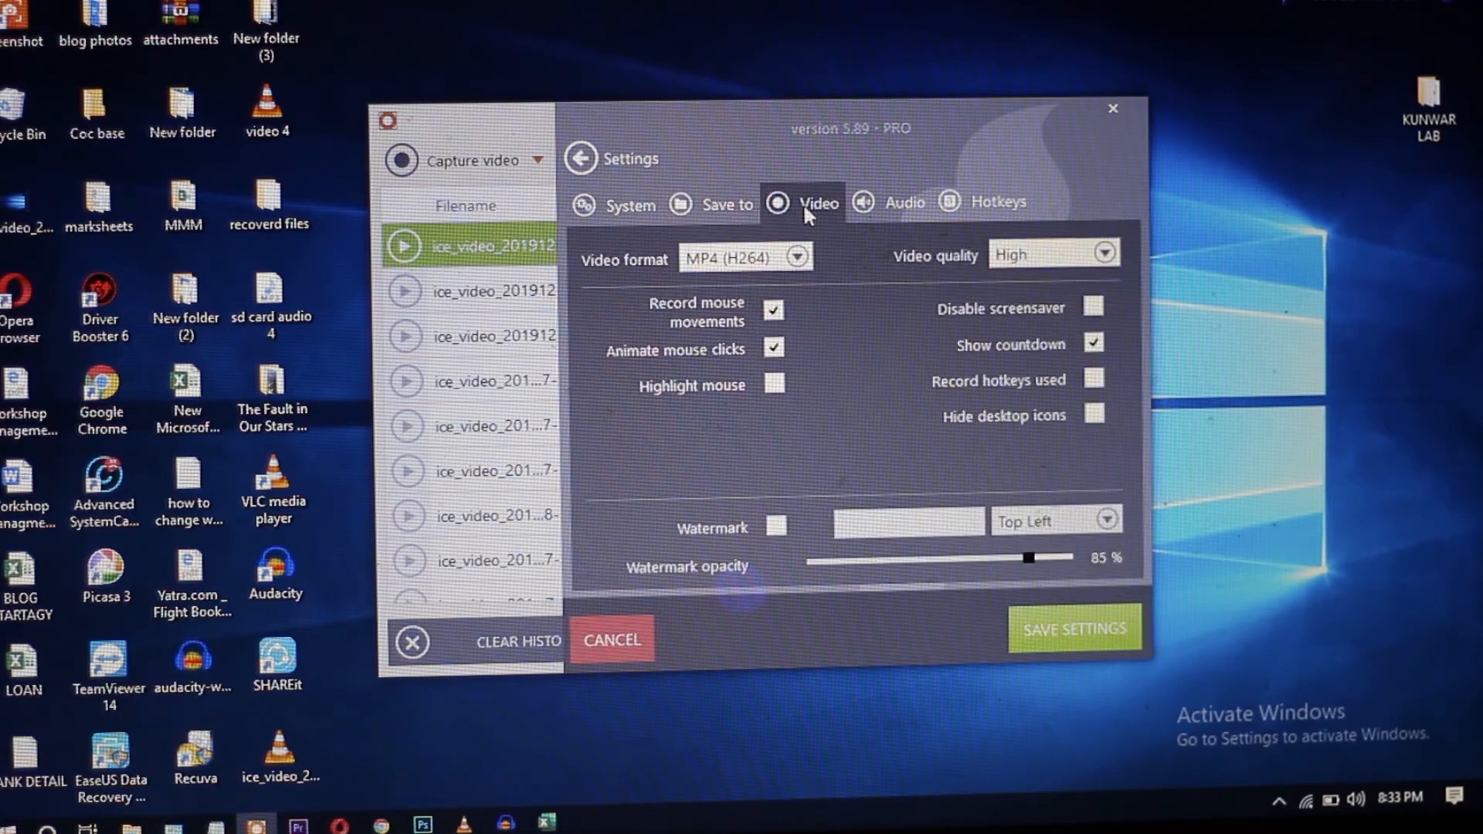
{"action": "left_click", "coordinate": [894, 203]}
{"action": "left_click", "coordinate": [985, 203]}
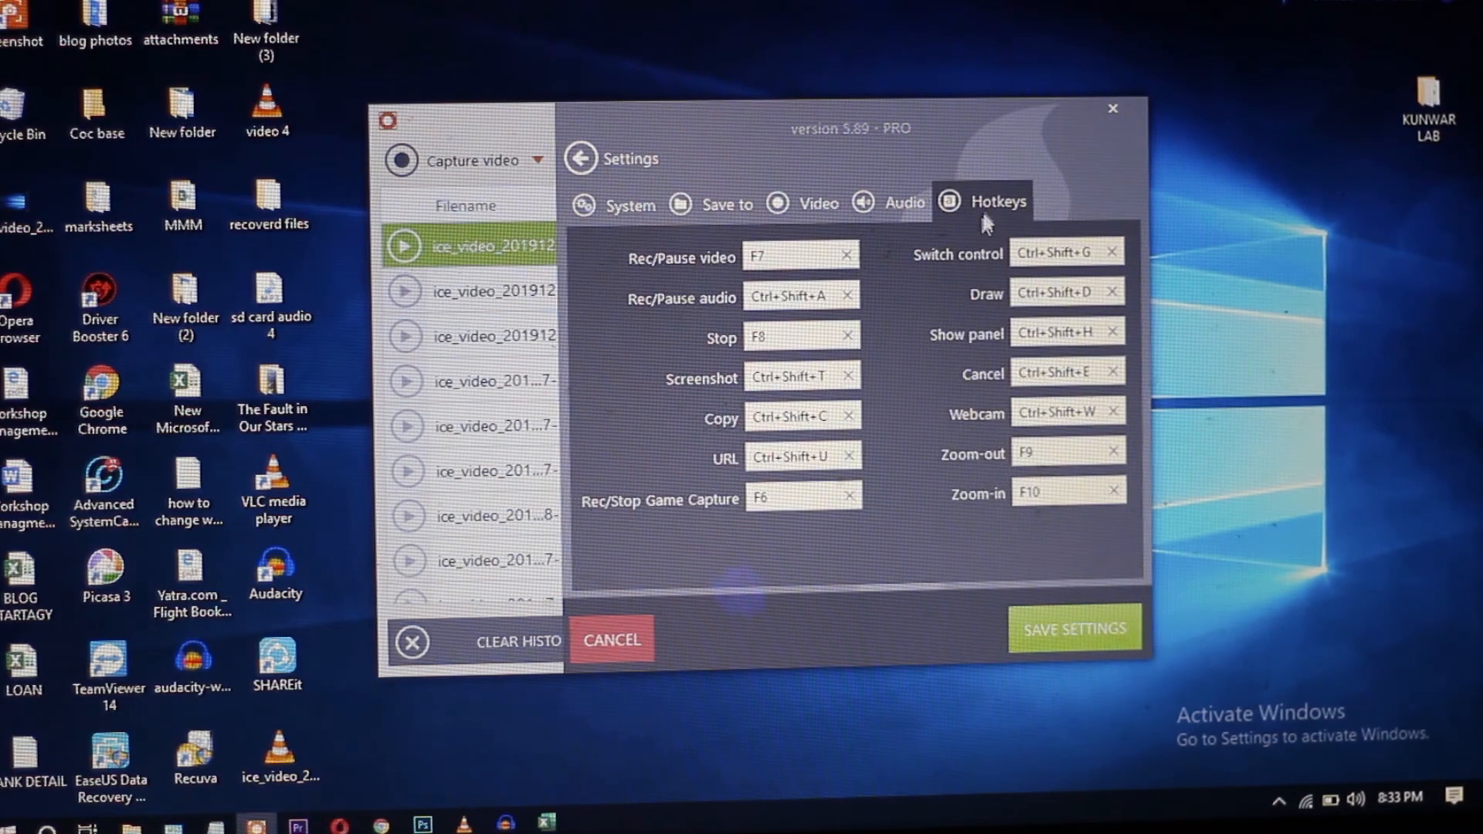
{"action": "left_click", "coordinate": [614, 205]}
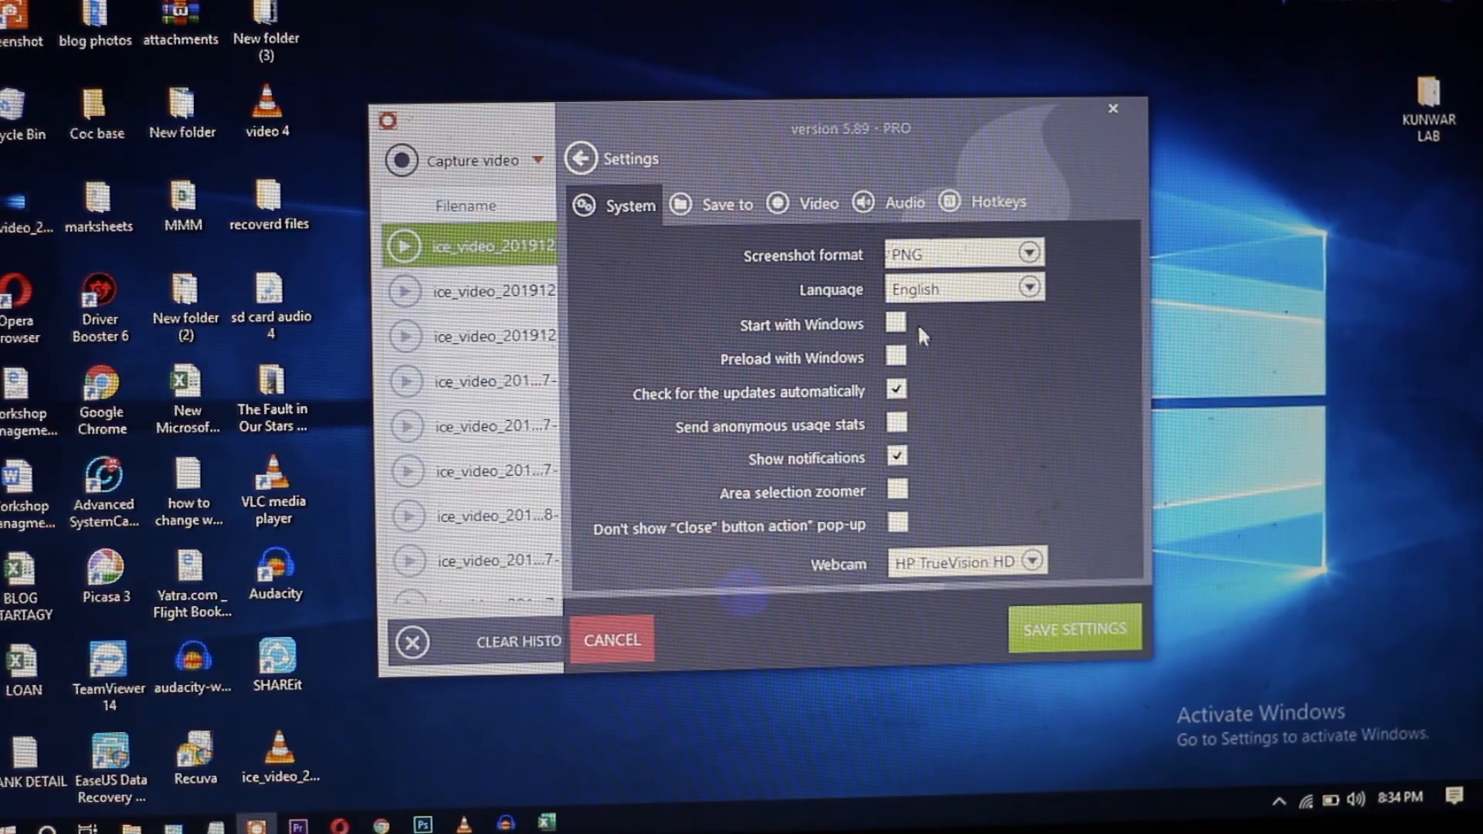
{"action": "left_click", "coordinate": [803, 204]}
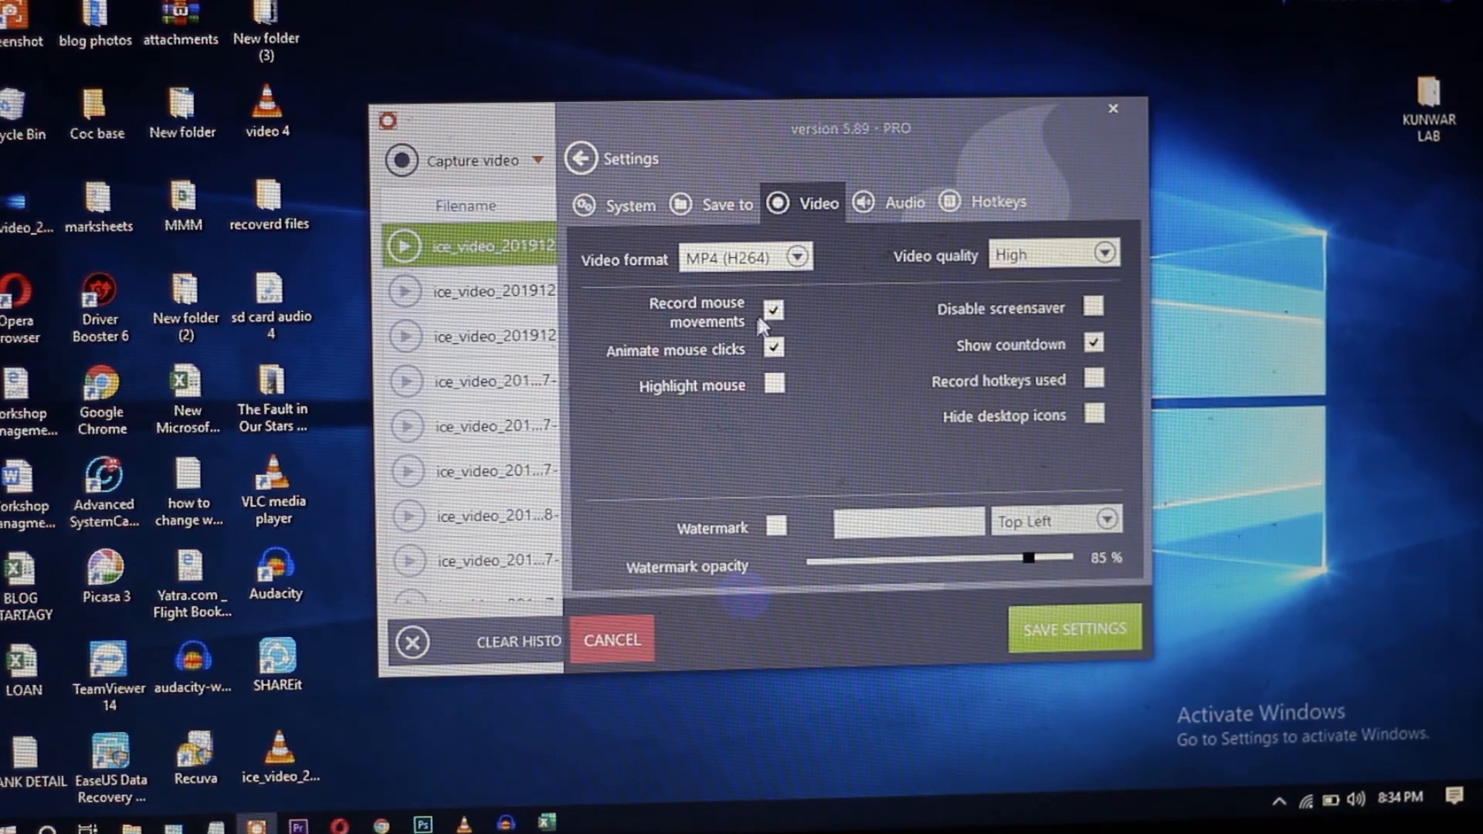
Step: Set the video format to MP4 (H264) with High quality and save the settings
{"action": "left_click", "coordinate": [797, 260]}
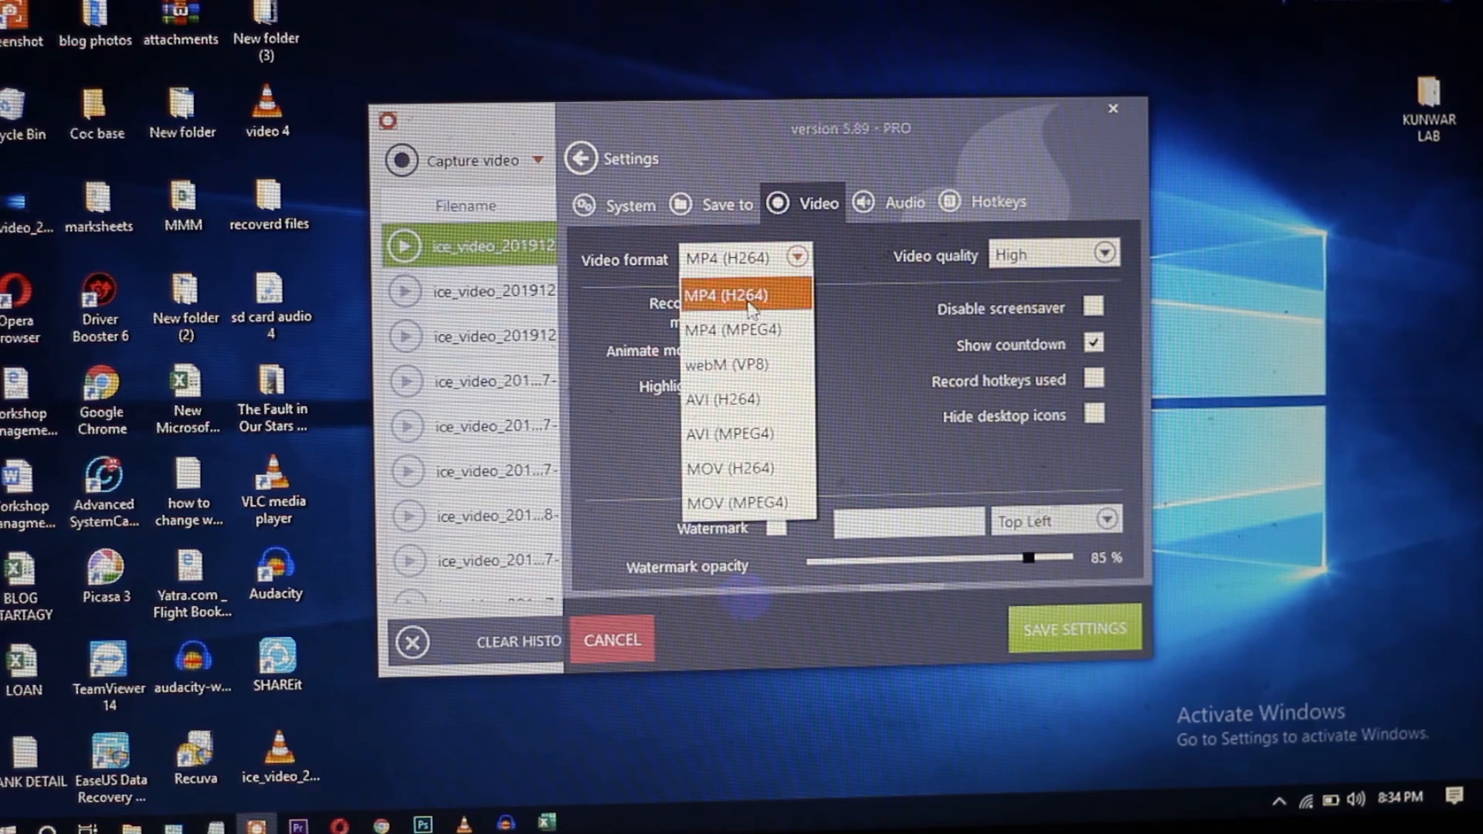
{"action": "left_click", "coordinate": [751, 299]}
{"action": "left_click", "coordinate": [770, 260]}
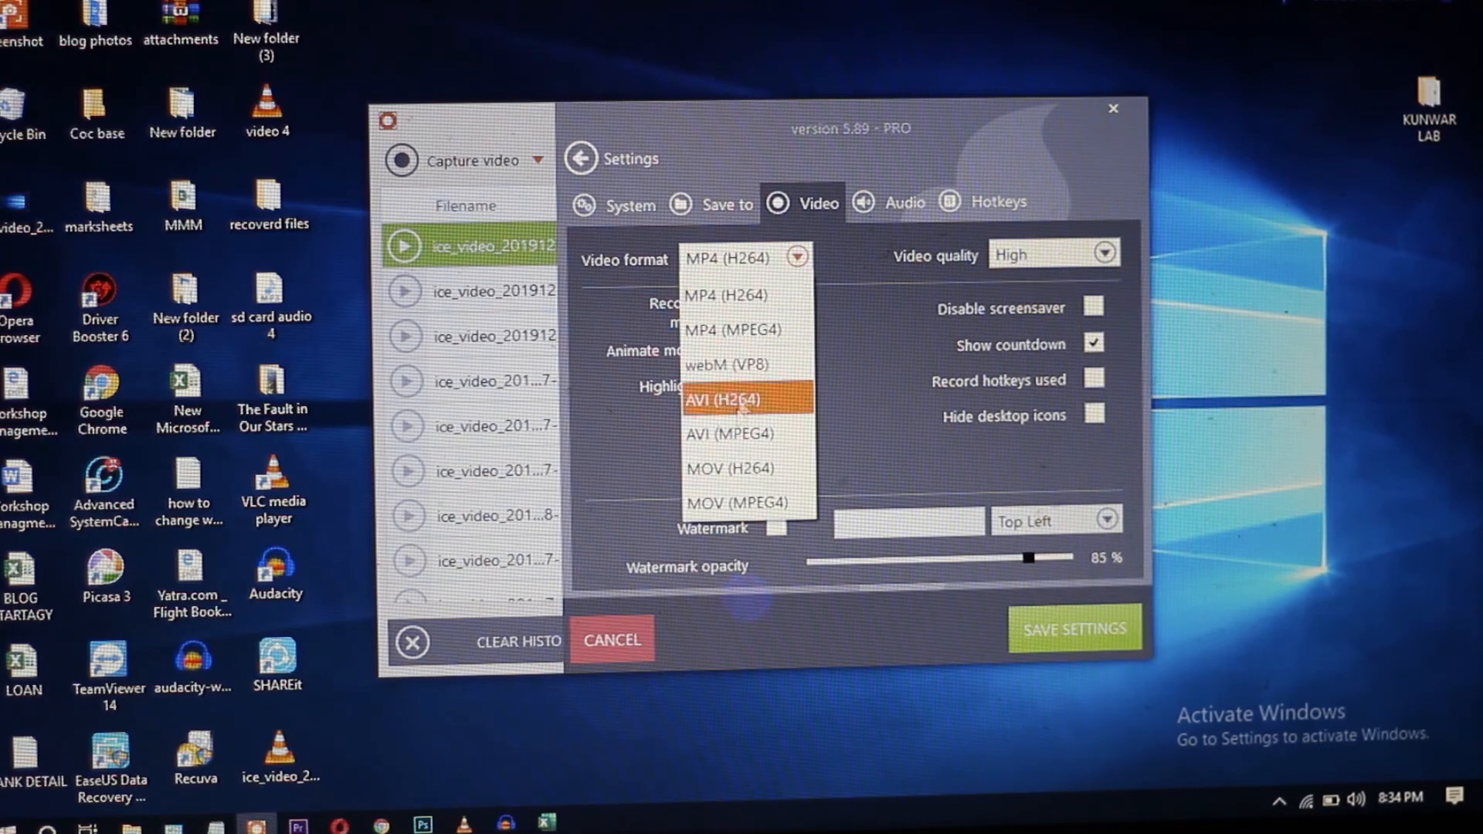
{"action": "left_click", "coordinate": [771, 291]}
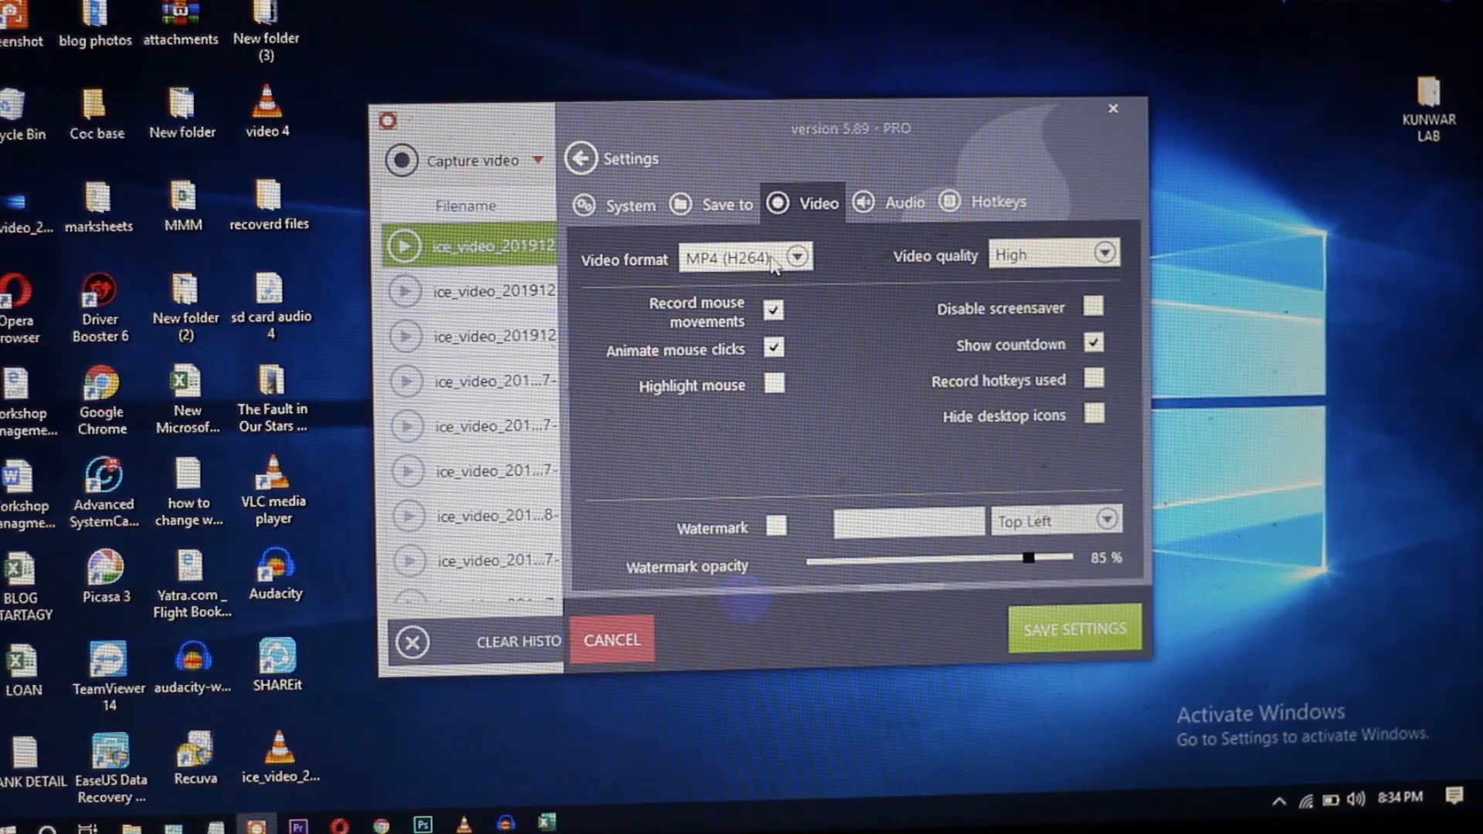
{"action": "left_click", "coordinate": [1054, 255]}
{"action": "left_click", "coordinate": [1042, 632]}
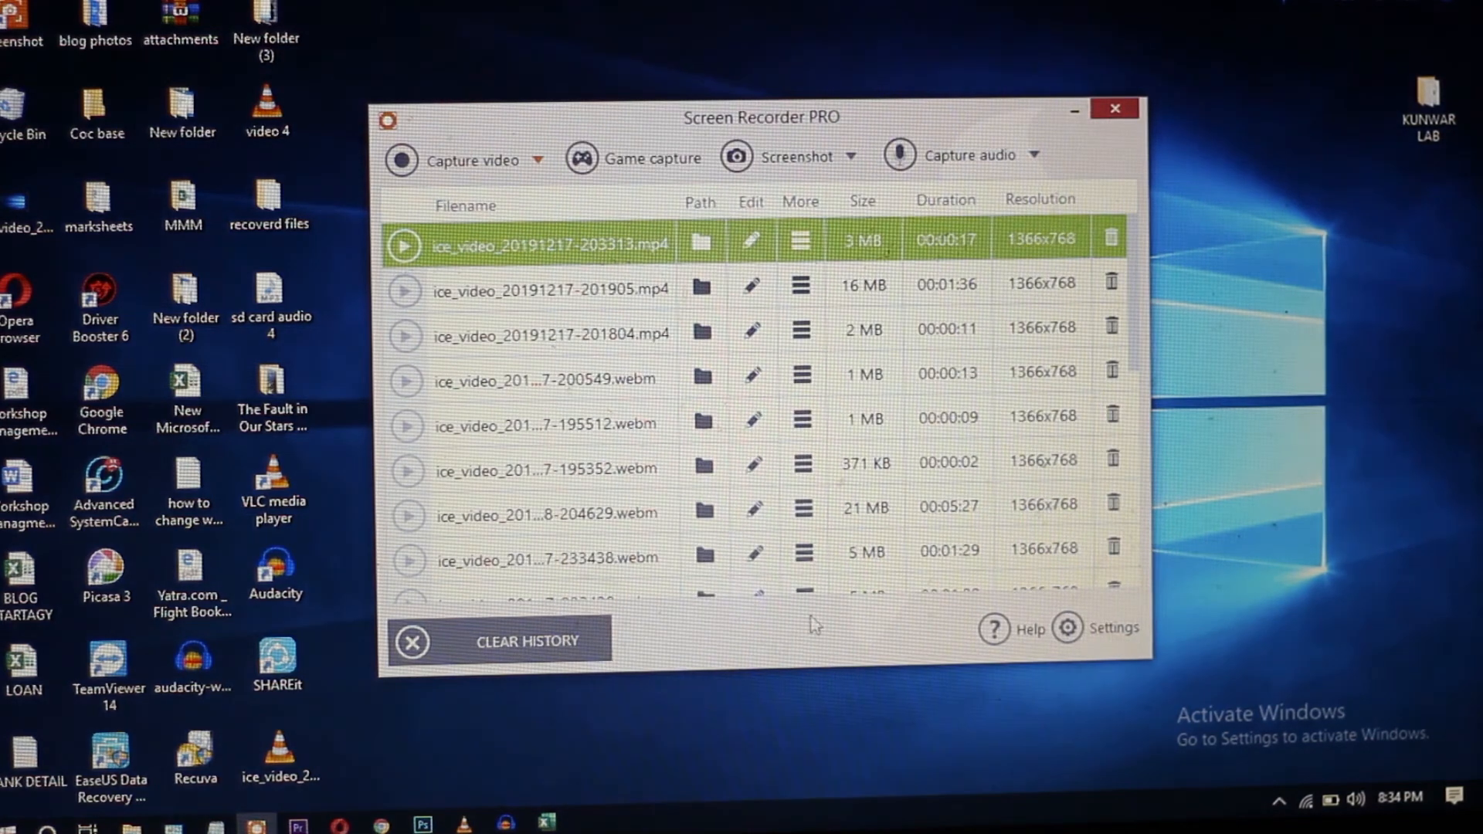
Step: Move the main window aside and choose Fullscreen from the Screenshot options to show the capture panel
{"action": "left_click_drag", "start_coordinate": [812, 116], "coordinate": [927, 60]}
{"action": "left_click", "coordinate": [952, 108]}
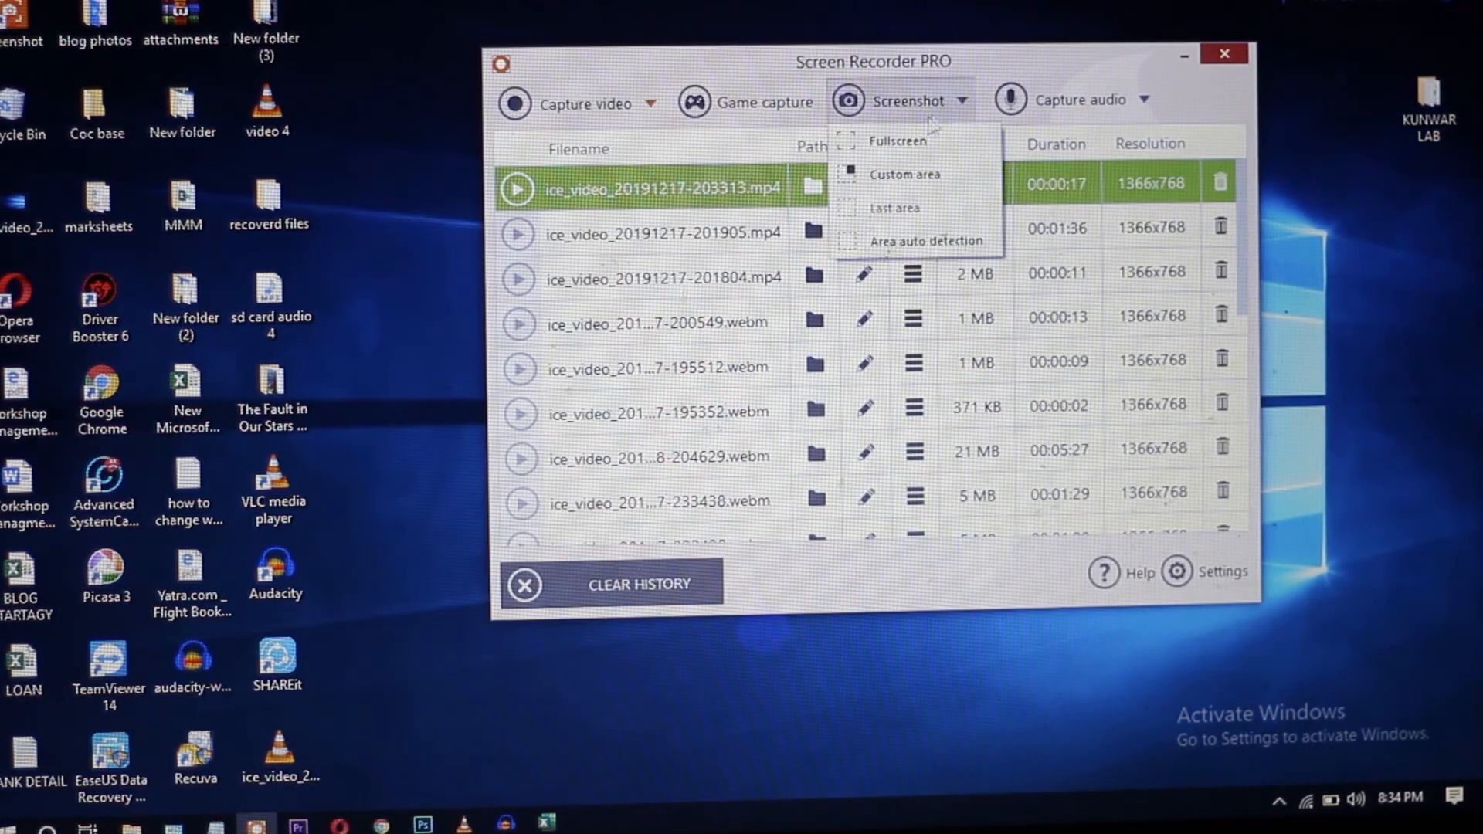
{"action": "left_click", "coordinate": [898, 141]}
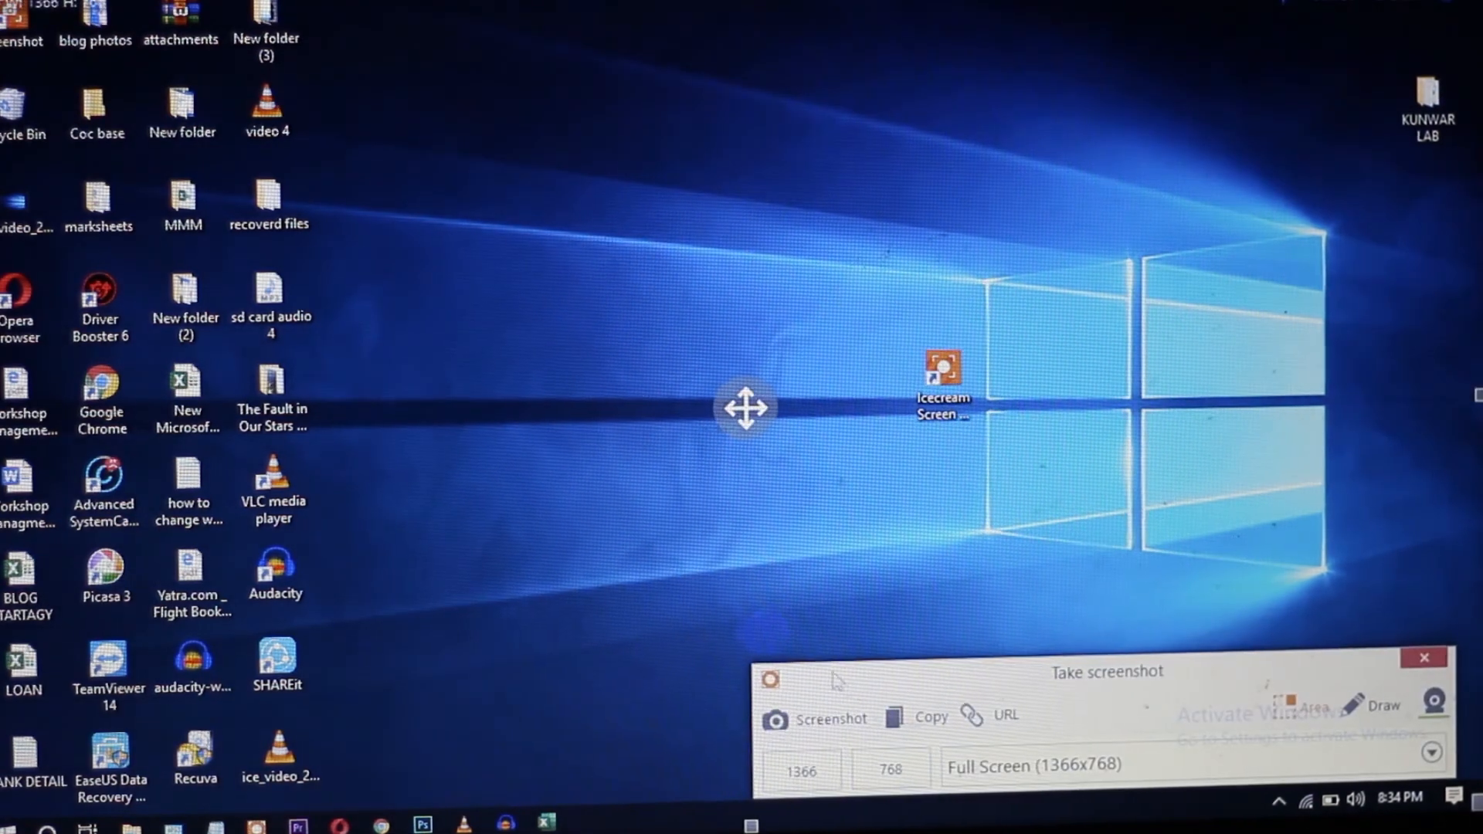